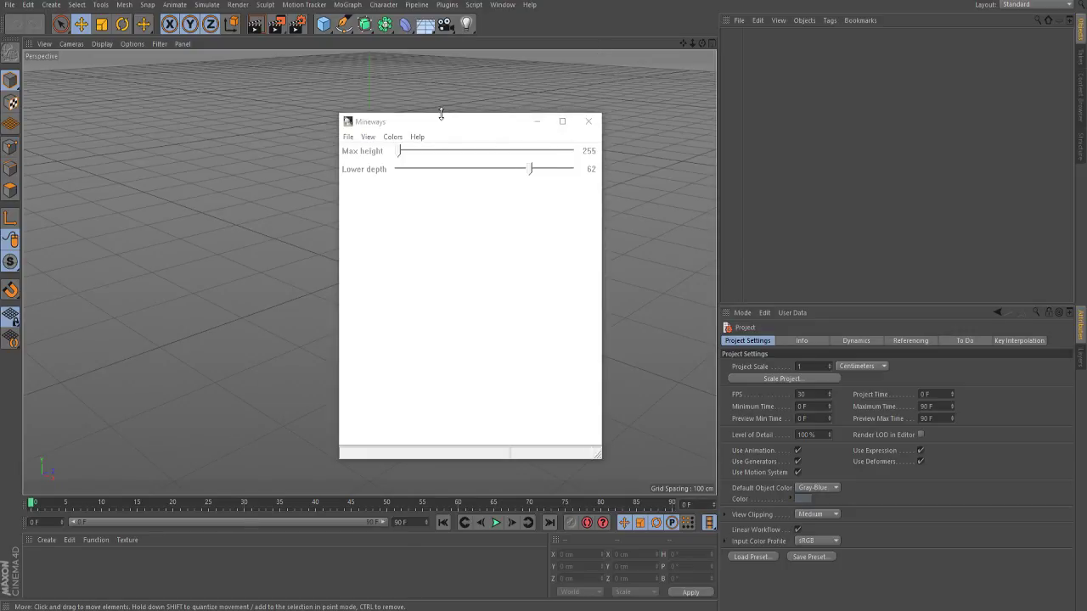
# - Open the Minecraft world New Stuff world 2.0 in Mineways and maximize its map window
pyautogui.moveTo(407, 127)
pyautogui.mouseDown()
pyautogui.moveTo(377, 113)
pyautogui.moveTo(416, 119)
pyautogui.mouseUp()
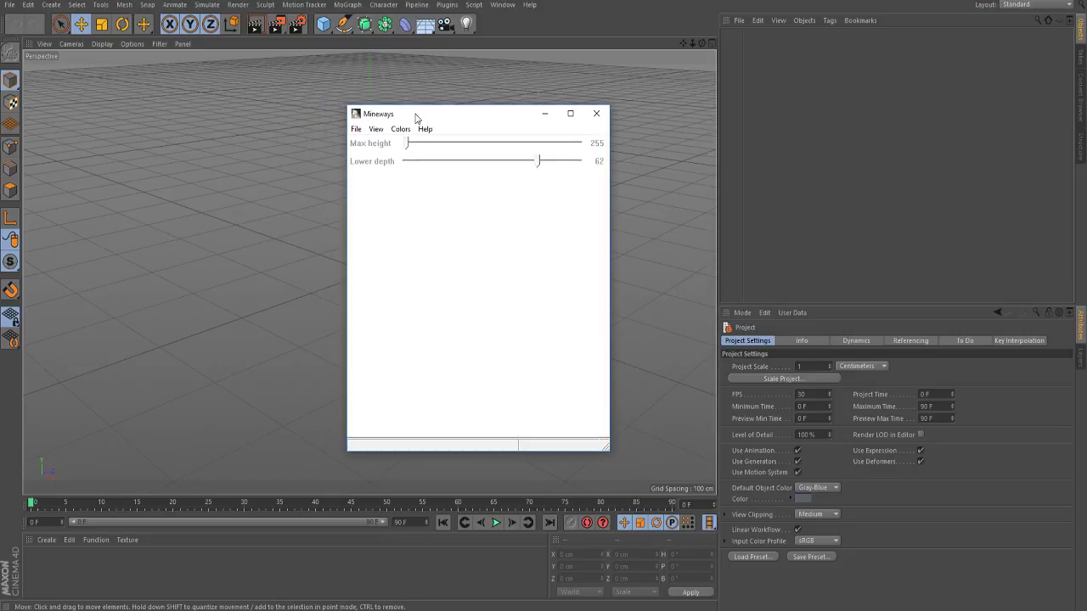
pyautogui.click(356, 128)
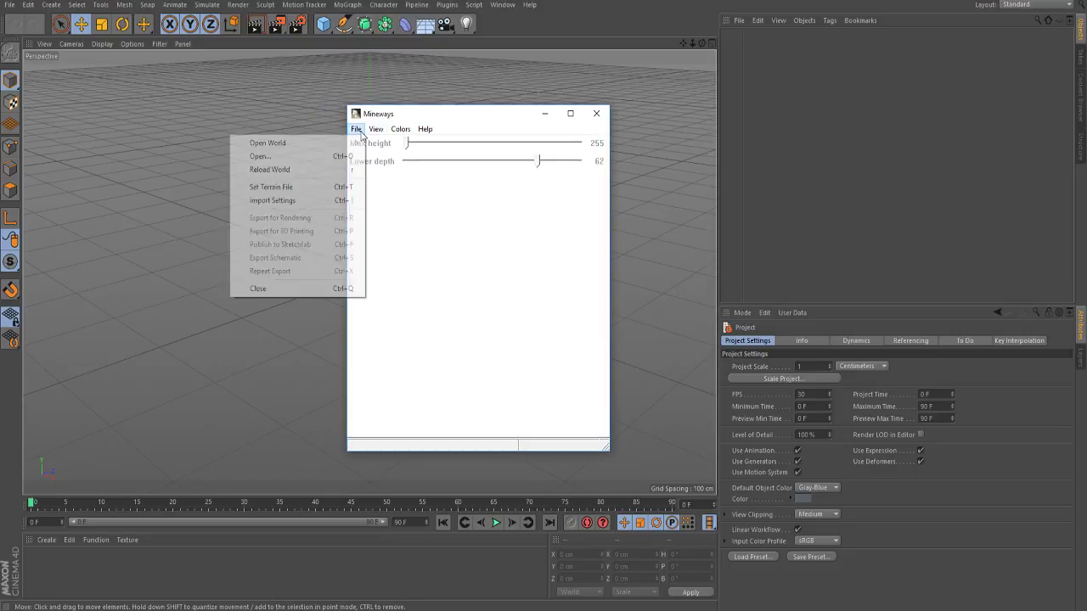
pyautogui.moveTo(343, 146)
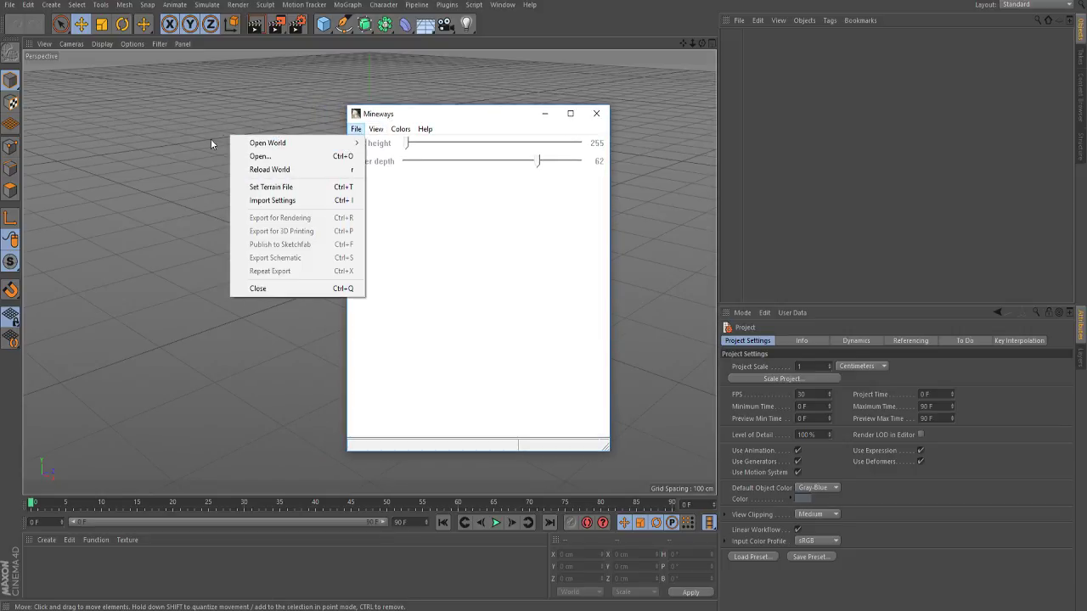
pyautogui.moveTo(277, 143)
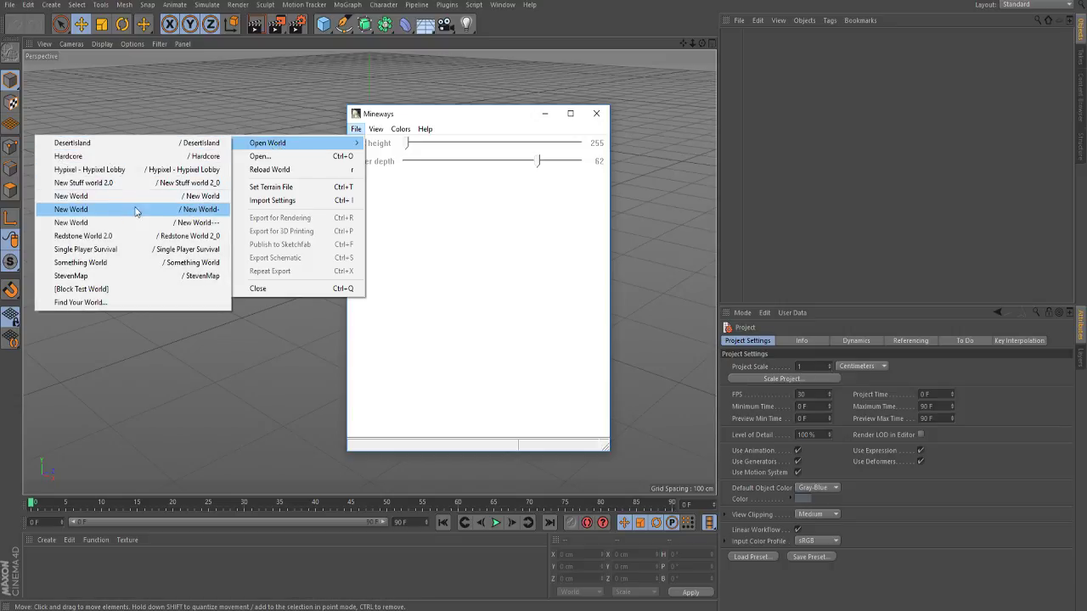
pyautogui.click(161, 183)
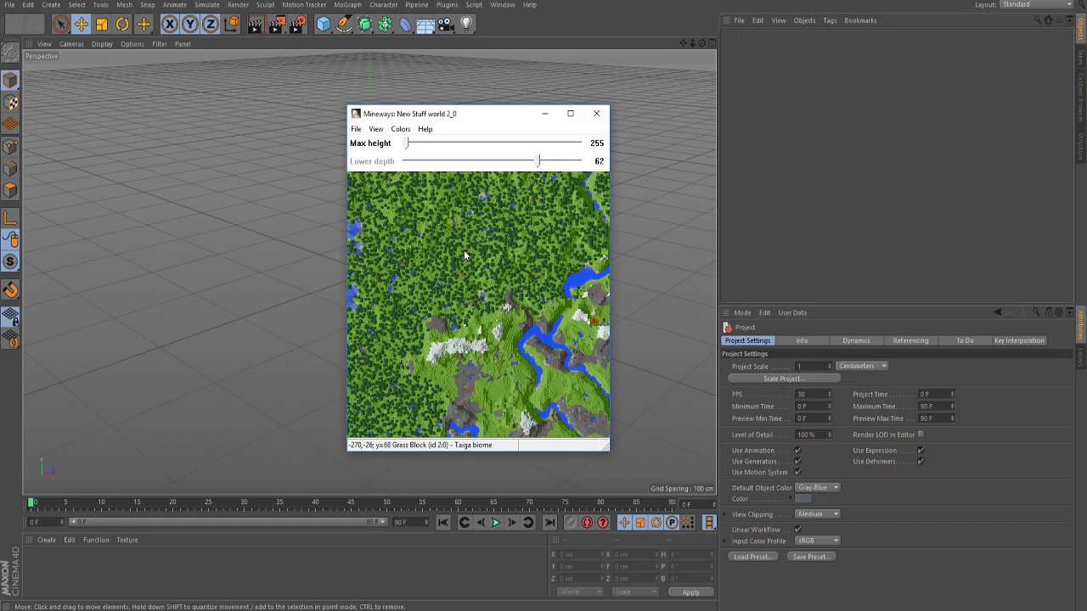
pyautogui.click(571, 113)
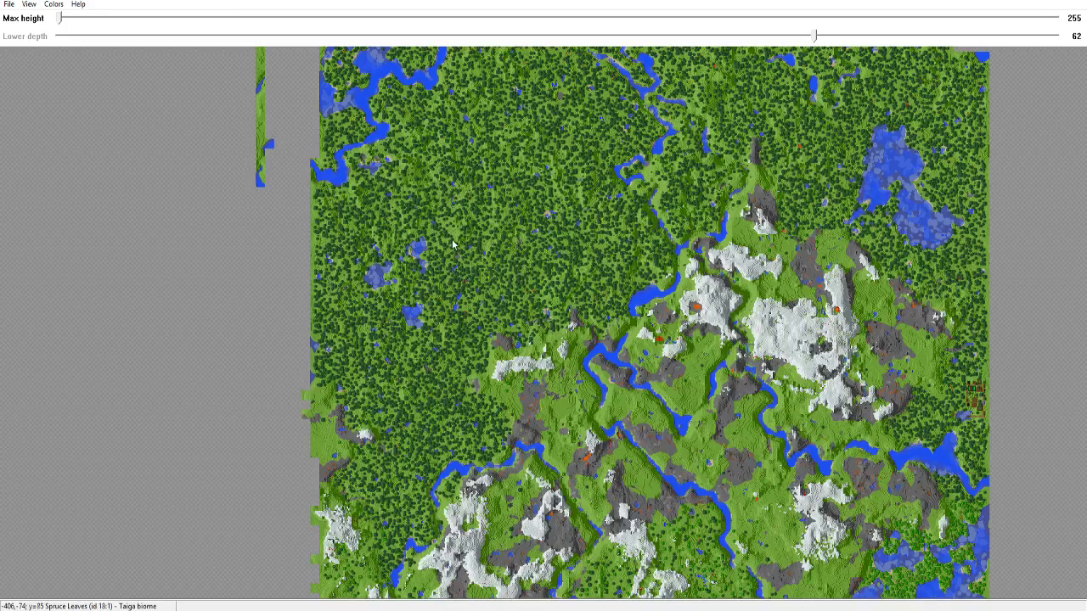
# - Select a square patch of forest northwest of the snowy mountains and accept a lower depth of 61
pyautogui.scroll(8, 454, 246)
pyautogui.scroll(-2, 427, 357)
pyautogui.scroll(6, 436, 321)
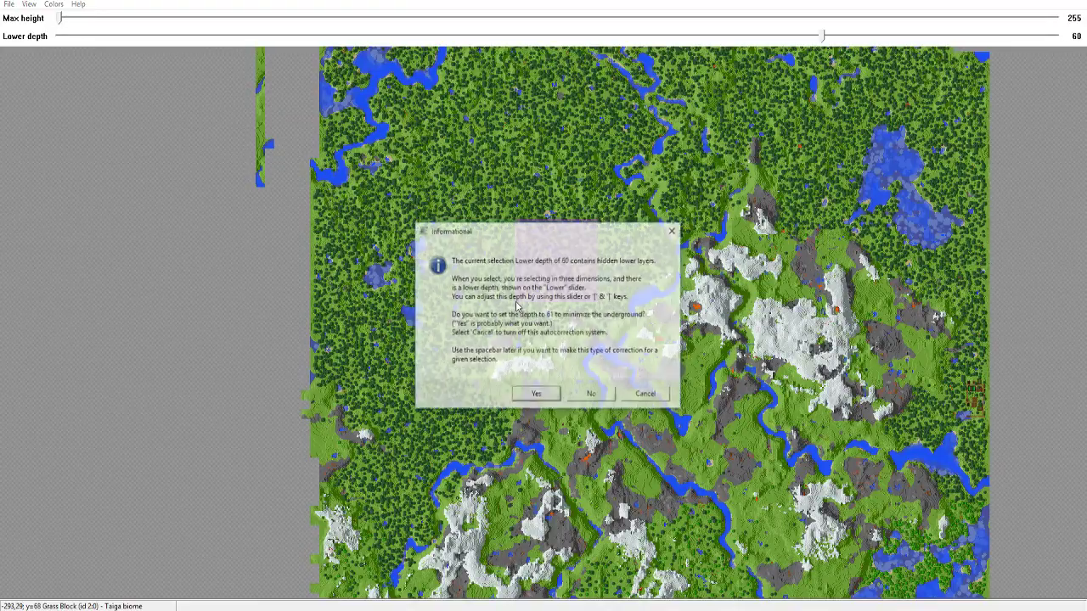
pyautogui.click(536, 396)
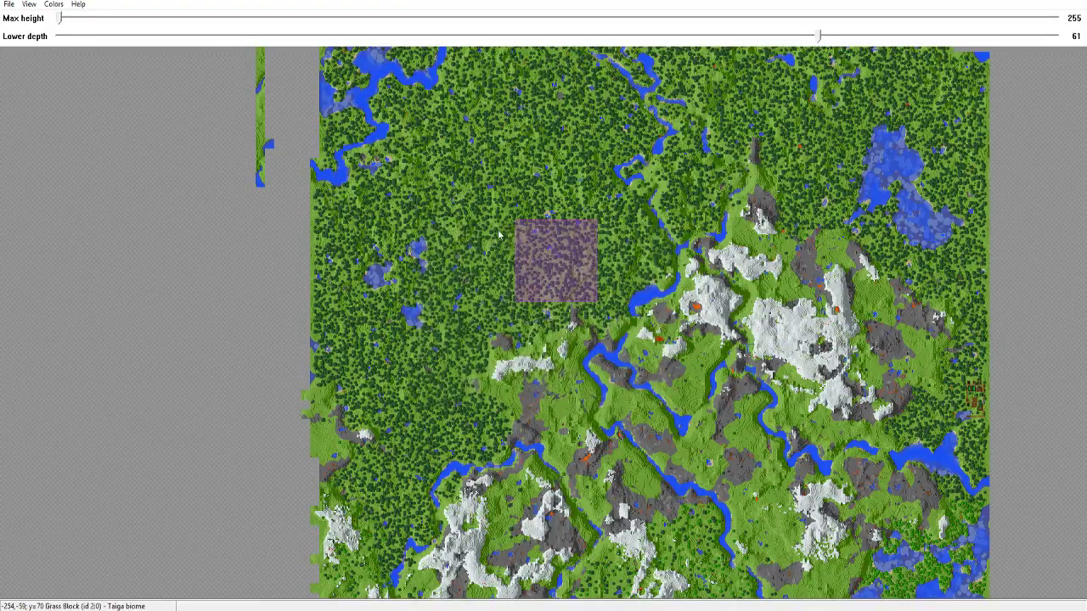
# - Export the selected area for rendering as a Wavefront OBJ named Tutorial in the Hardcore Adventures folder, keeping the current export options
pyautogui.click(8, 4)
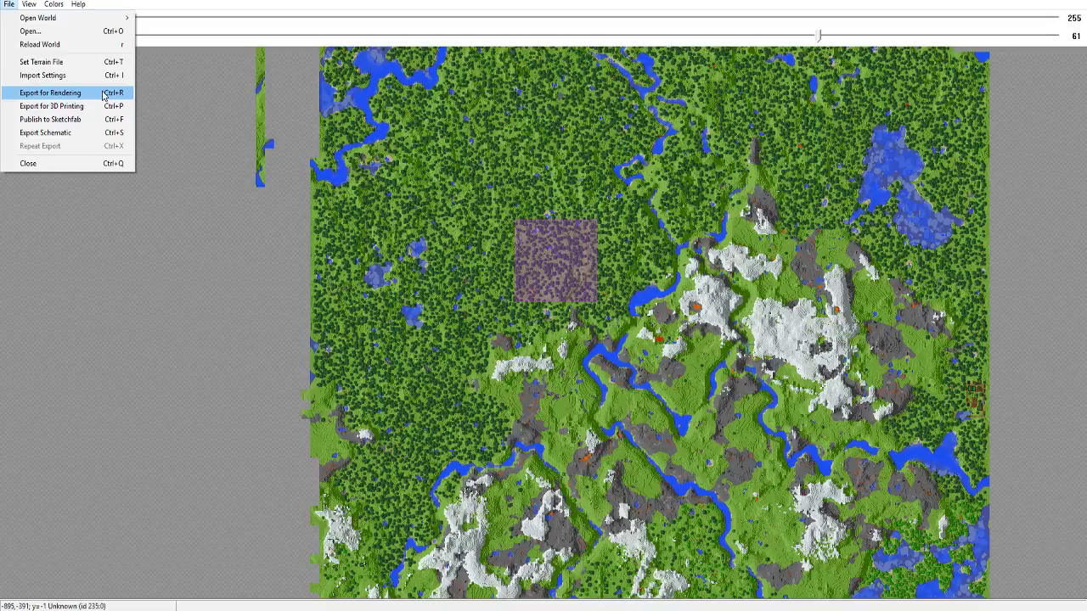
pyautogui.click(51, 92)
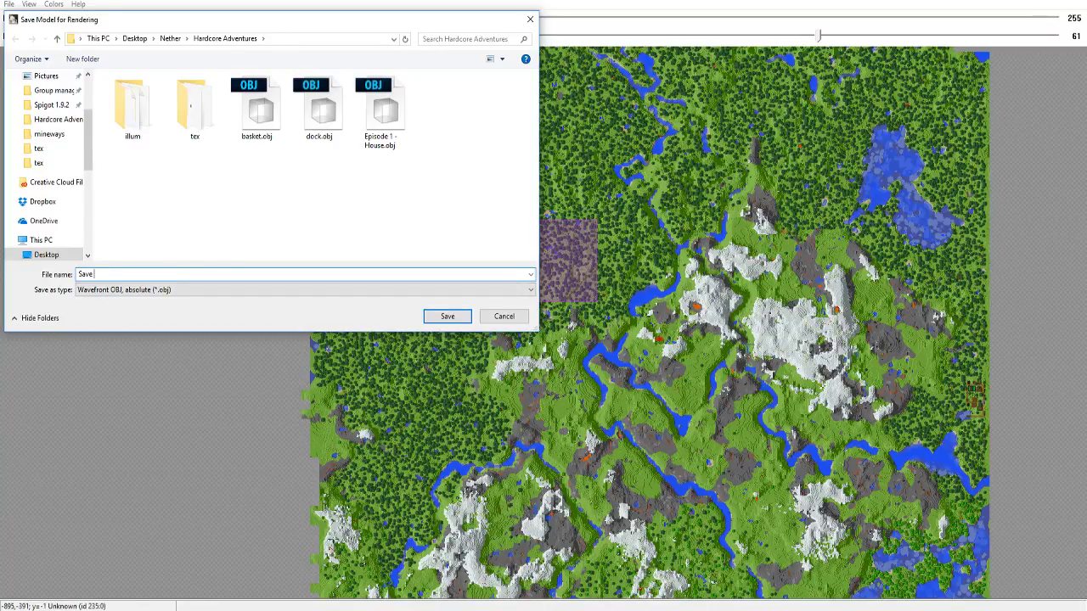
pyautogui.press('BackSpace')
pyautogui.press('BackSpace')
pyautogui.press('BackSpace')
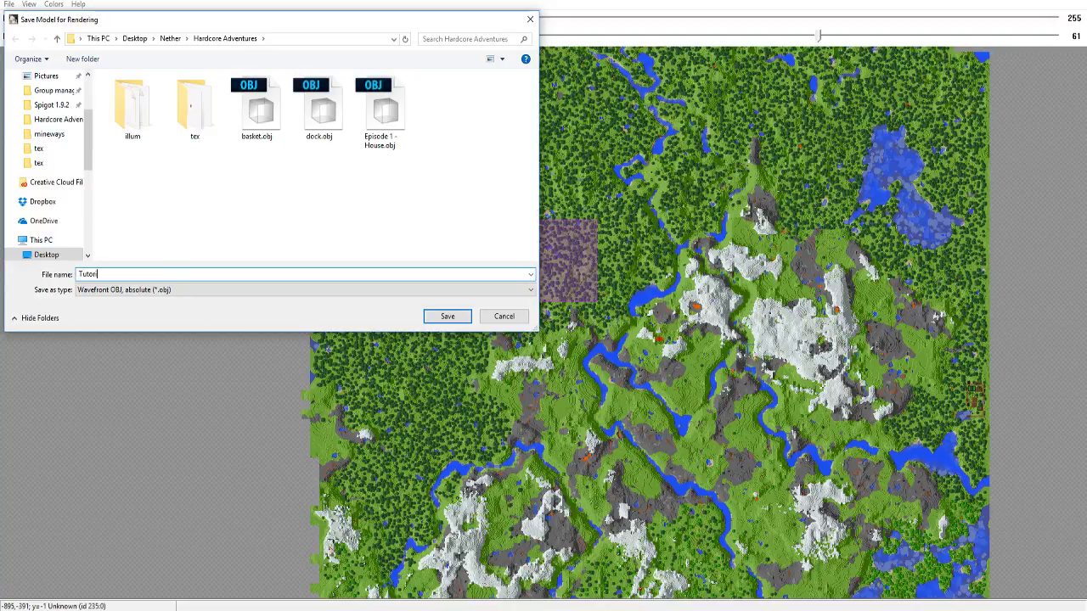
pyautogui.press('Return')
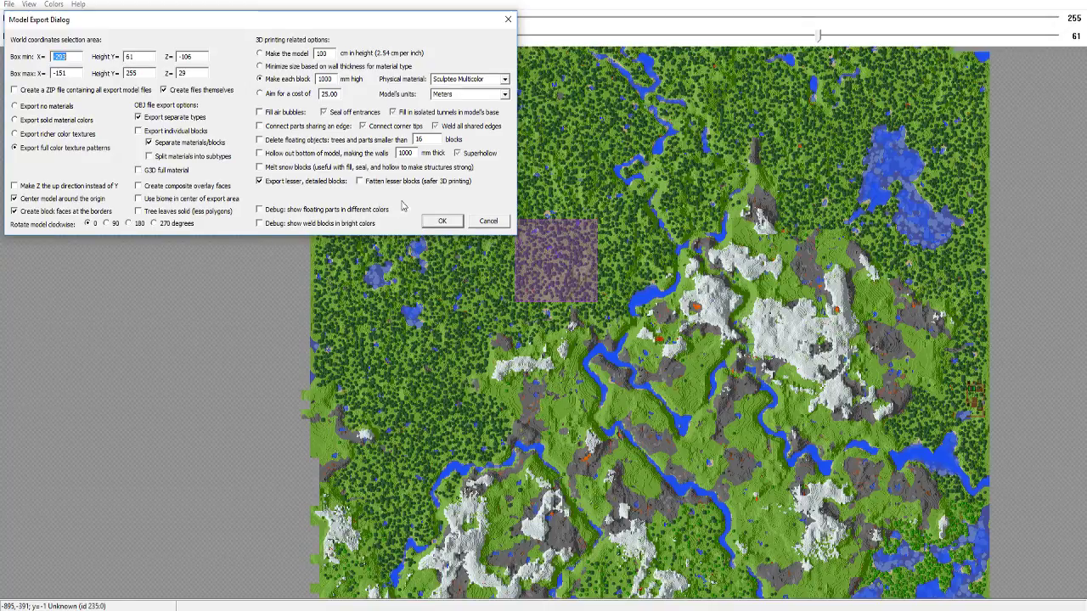
pyautogui.click(441, 221)
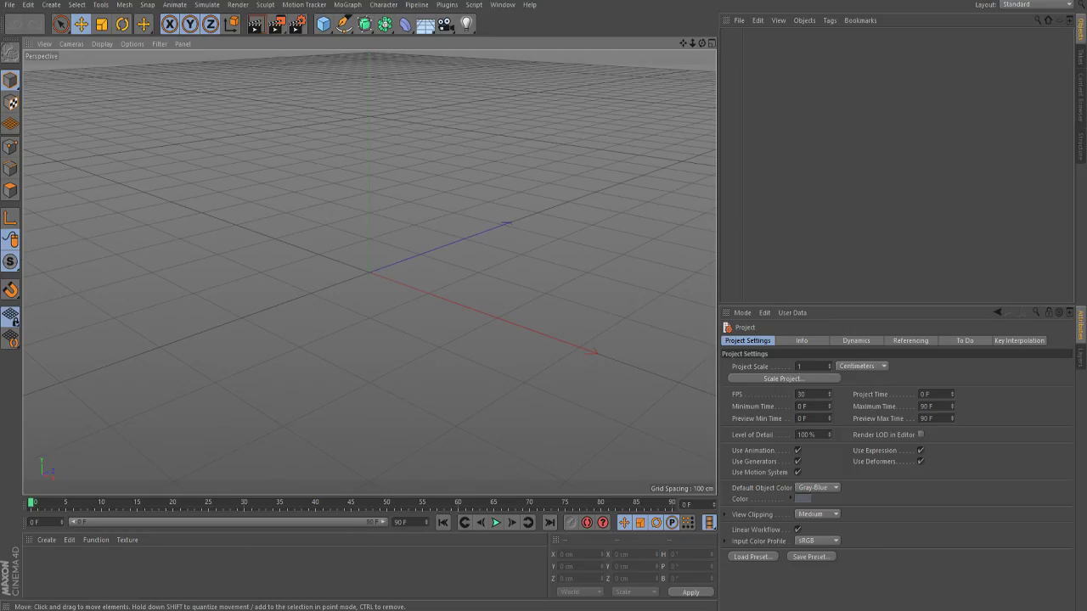
# - Import Tutorial.obj from the Hardcore Adventures folder into Cinema 4D using the Minecraft Worlds import preset
pyautogui.click(279, 575)
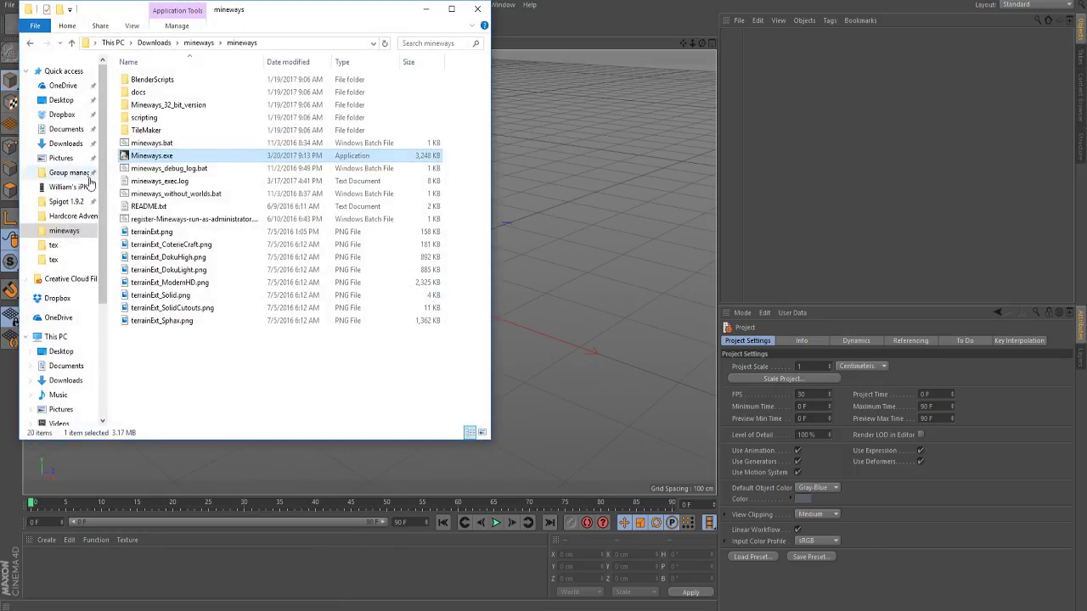
pyautogui.click(72, 216)
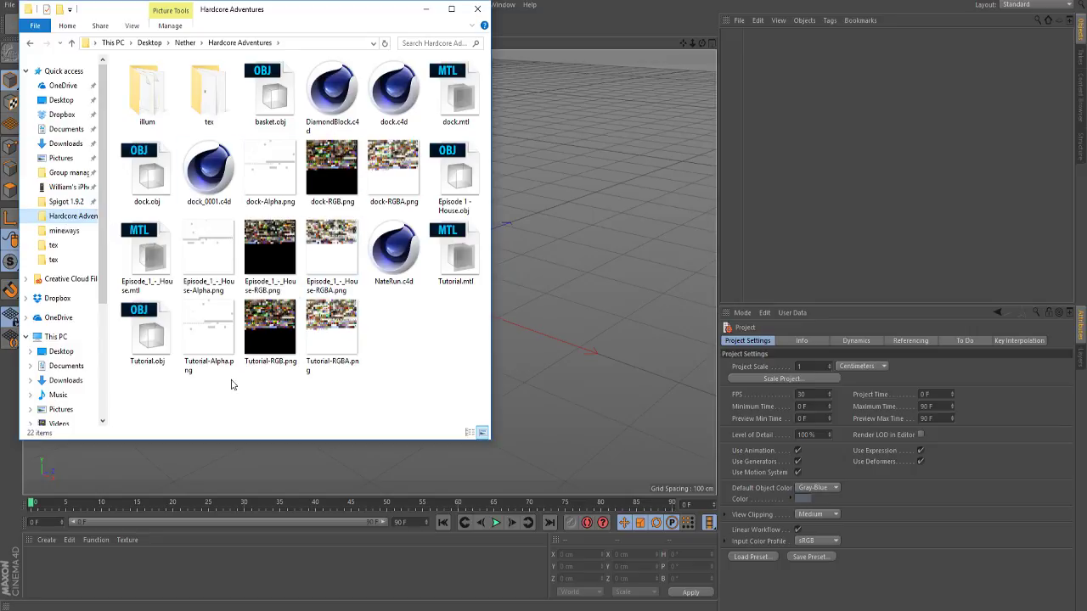
pyautogui.moveTo(147, 335); pyautogui.dragTo(643, 224)
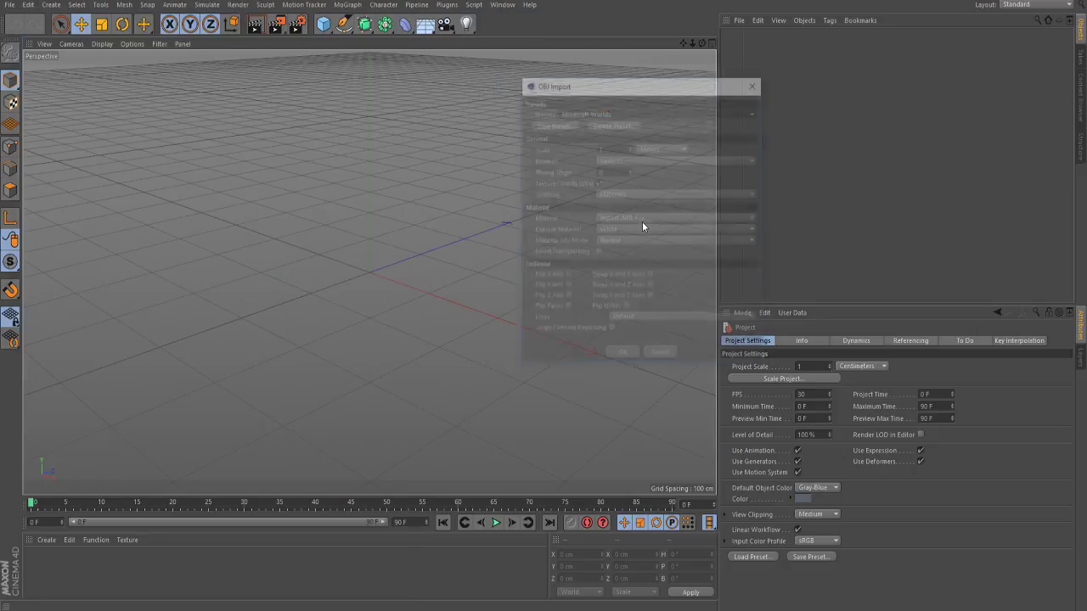
pyautogui.moveTo(611, 85); pyautogui.dragTo(367, 144)
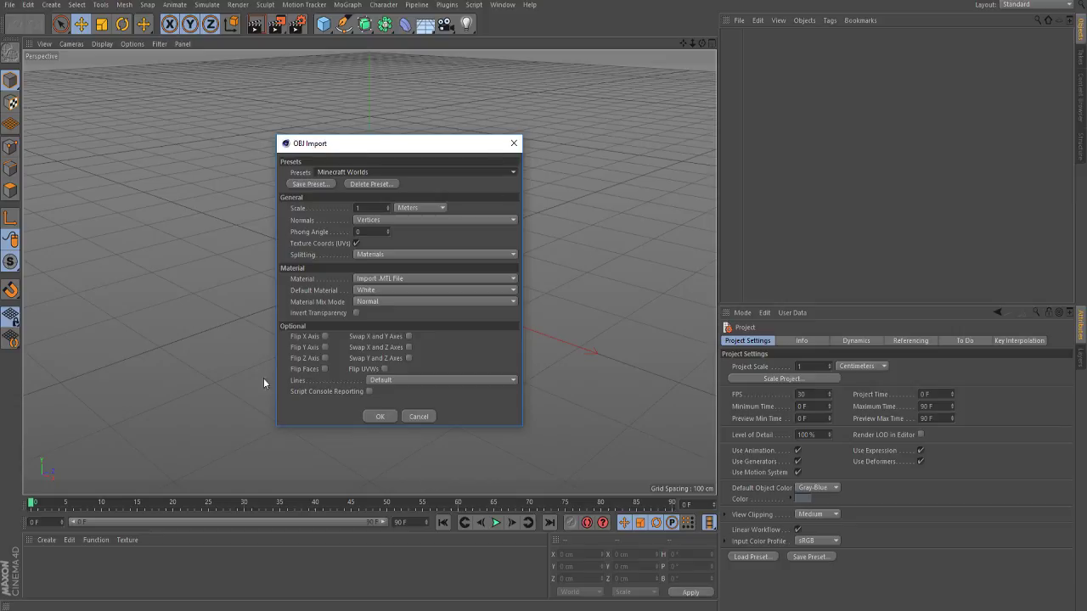
pyautogui.click(382, 417)
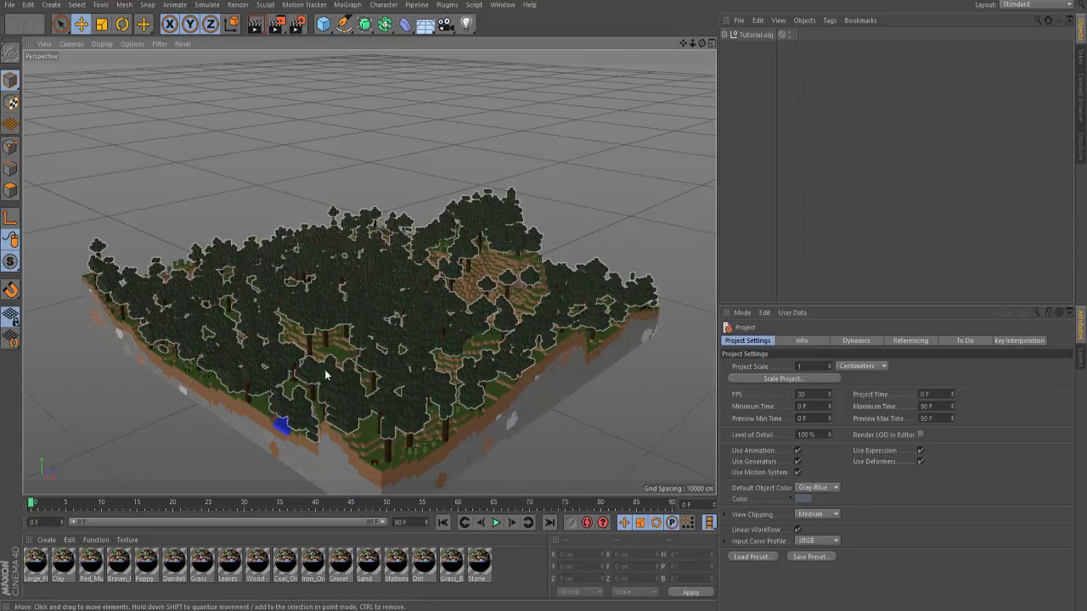
# - Open the Material Editor and select all the imported materials from Stone through Large_Flowers for joint editing
pyautogui.moveTo(516, 579)
pyautogui.mouseDown()
pyautogui.moveTo(25, 598)
pyautogui.moveTo(133, 576)
pyautogui.moveTo(465, 607)
pyautogui.moveTo(508, 587)
pyautogui.mouseUp()
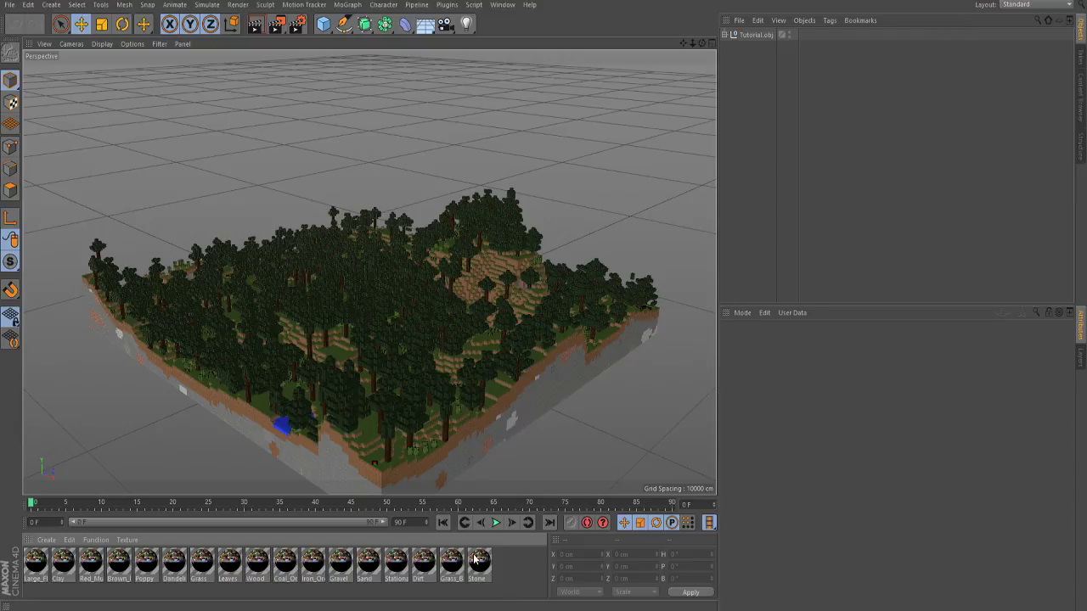
pyautogui.doubleClick(478, 561)
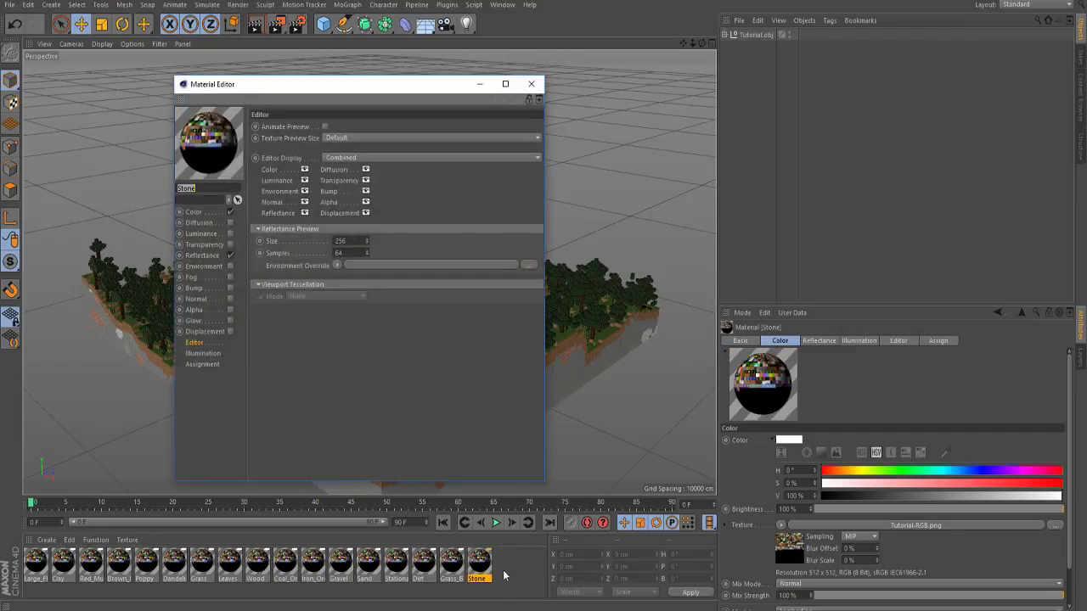
pyautogui.keyDown('shift'); pyautogui.click(37, 574); pyautogui.keyUp('shift')
pyautogui.moveTo(263, 83); pyautogui.dragTo(531, 57)
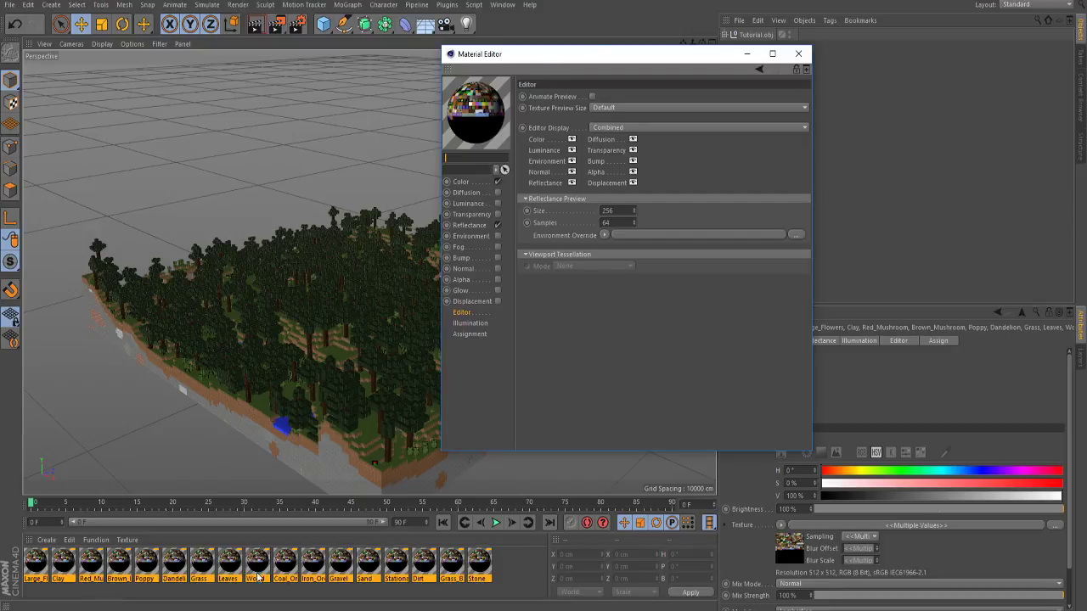
# - Set the color texture's sampling to None and disable Reflectance for all the selected materials
pyautogui.click(462, 182)
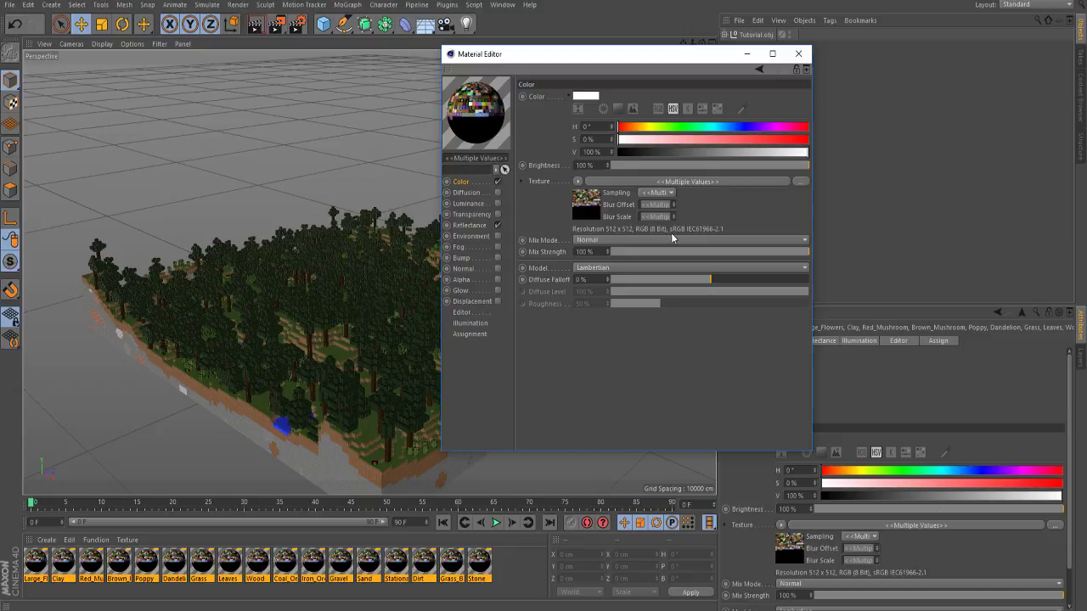
pyautogui.click(652, 193)
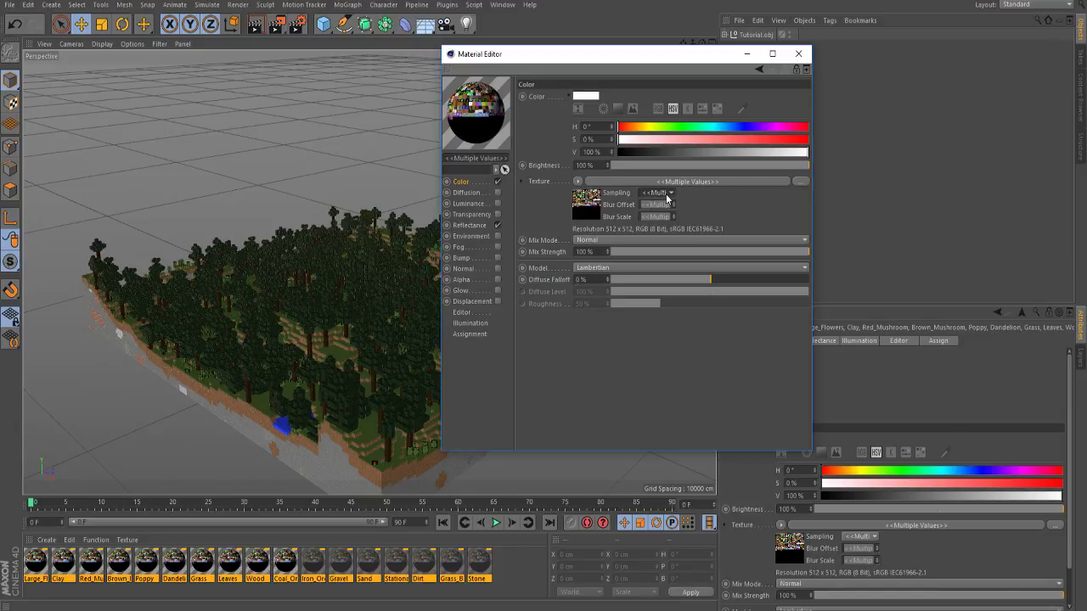
pyautogui.click(659, 222)
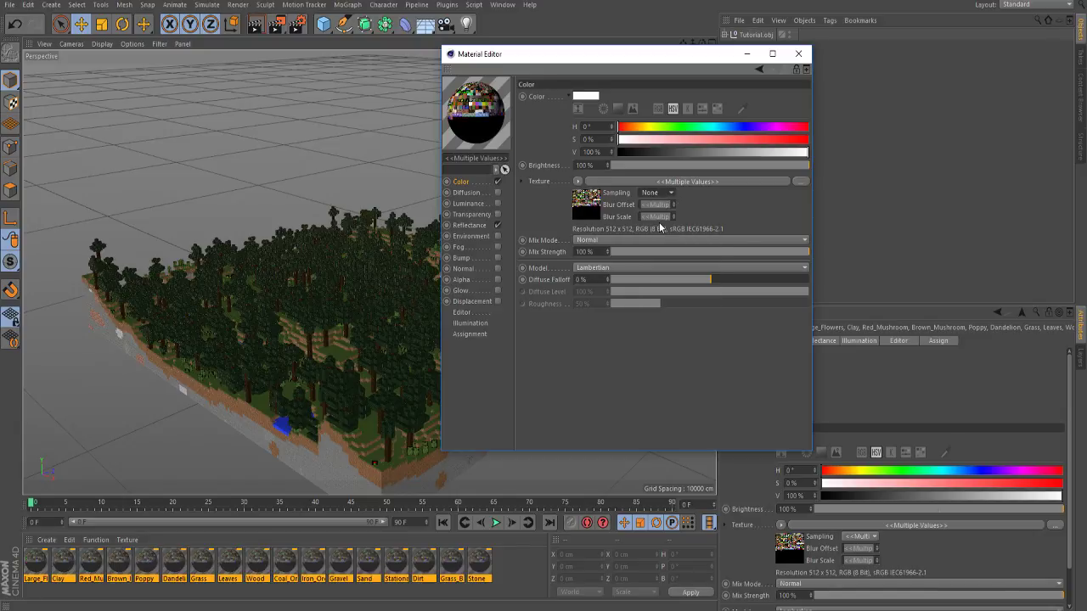
pyautogui.click(498, 226)
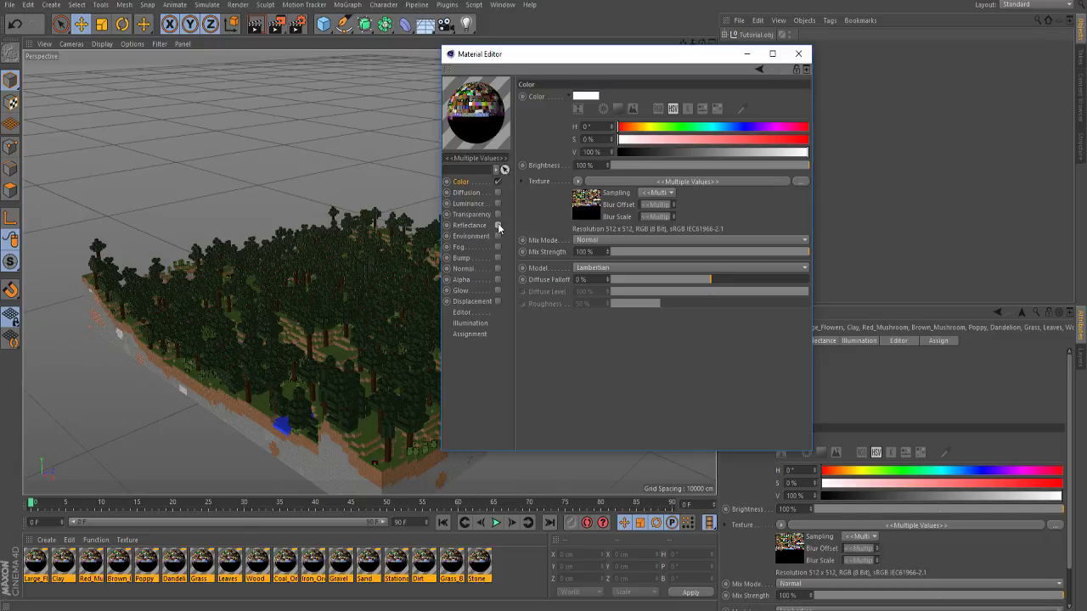
# - Enable the Alpha channel for all the selected materials and load Tutorial-RGBA.png as its texture
pyautogui.click(462, 281)
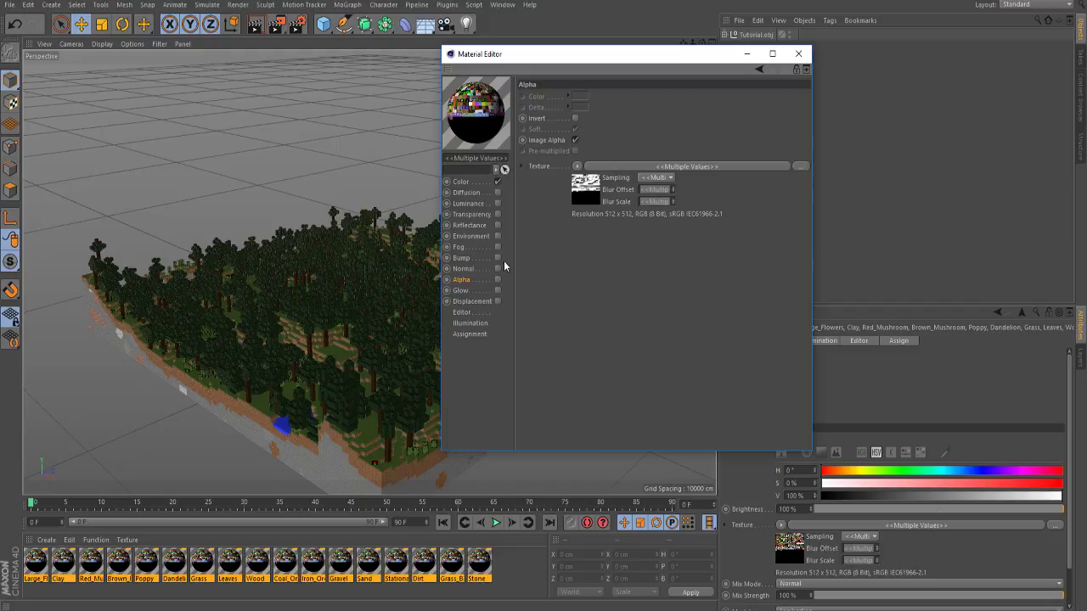
pyautogui.click(498, 280)
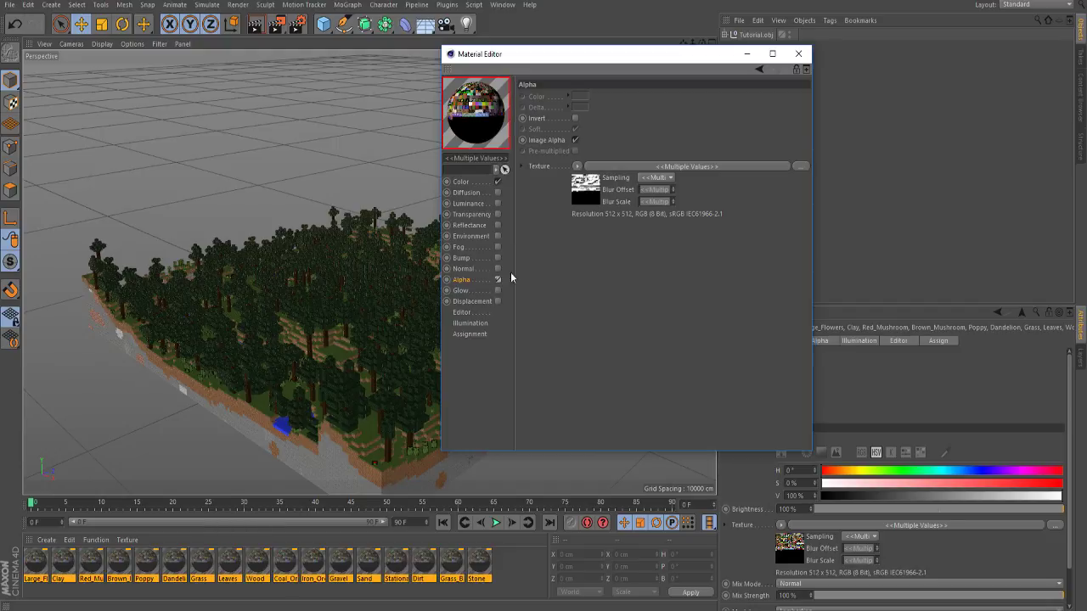
pyautogui.click(799, 166)
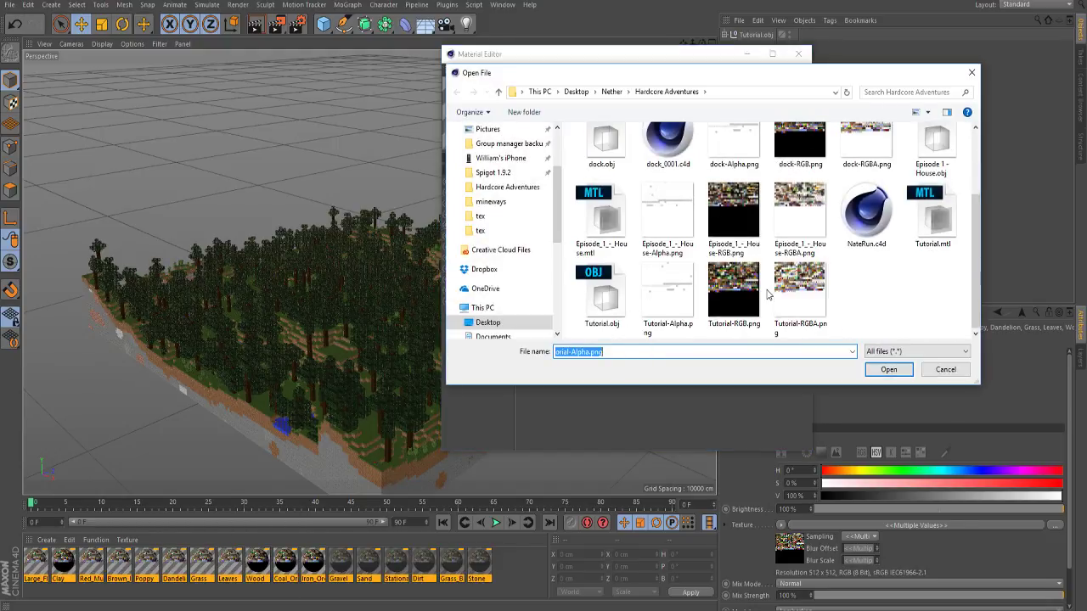
pyautogui.doubleClick(799, 293)
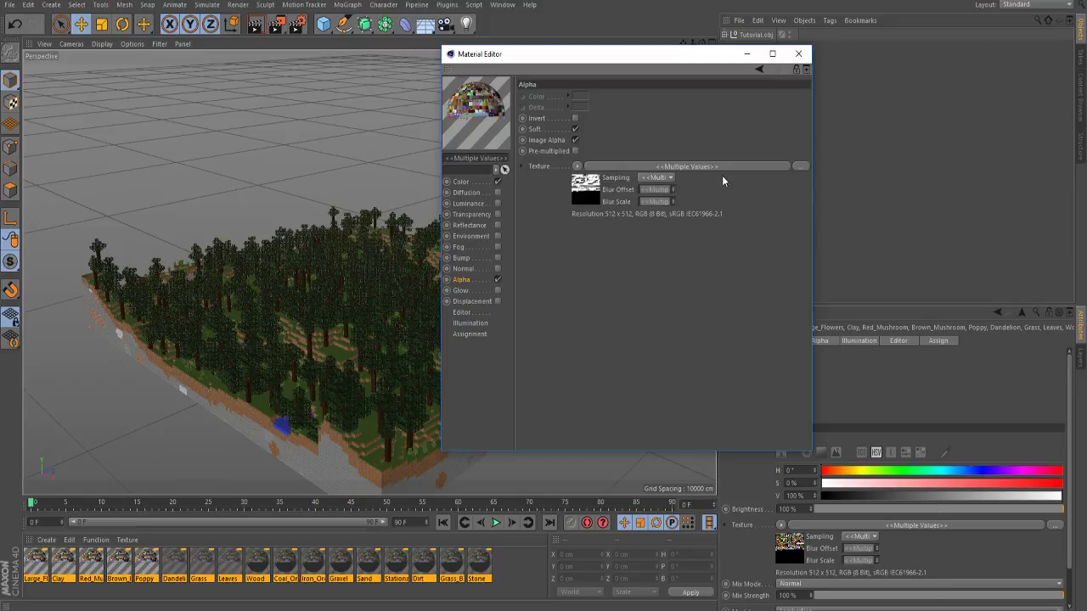
pyautogui.click(798, 167)
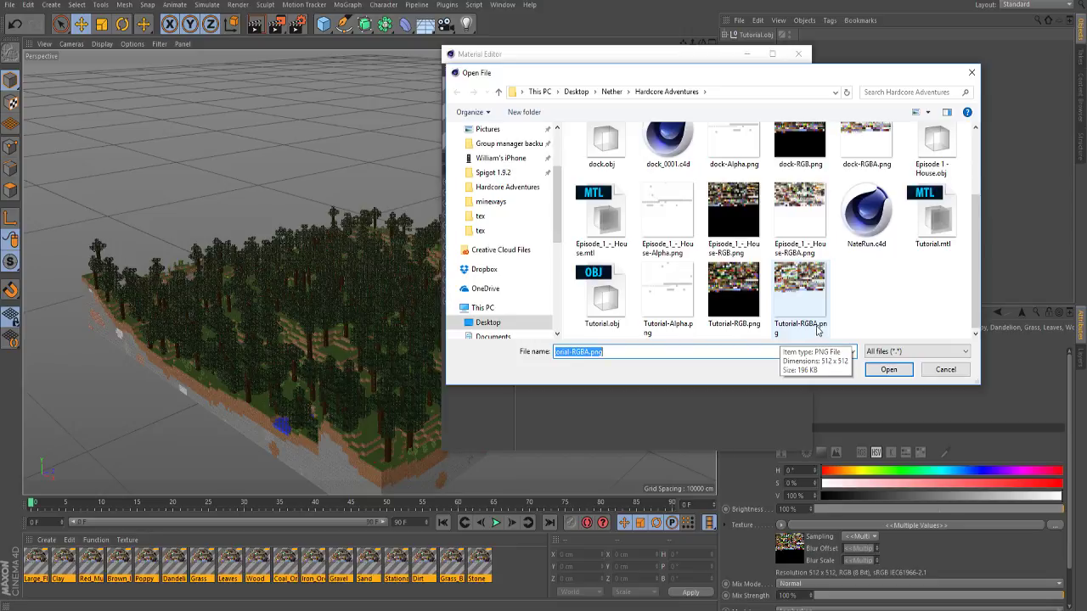
pyautogui.click(887, 370)
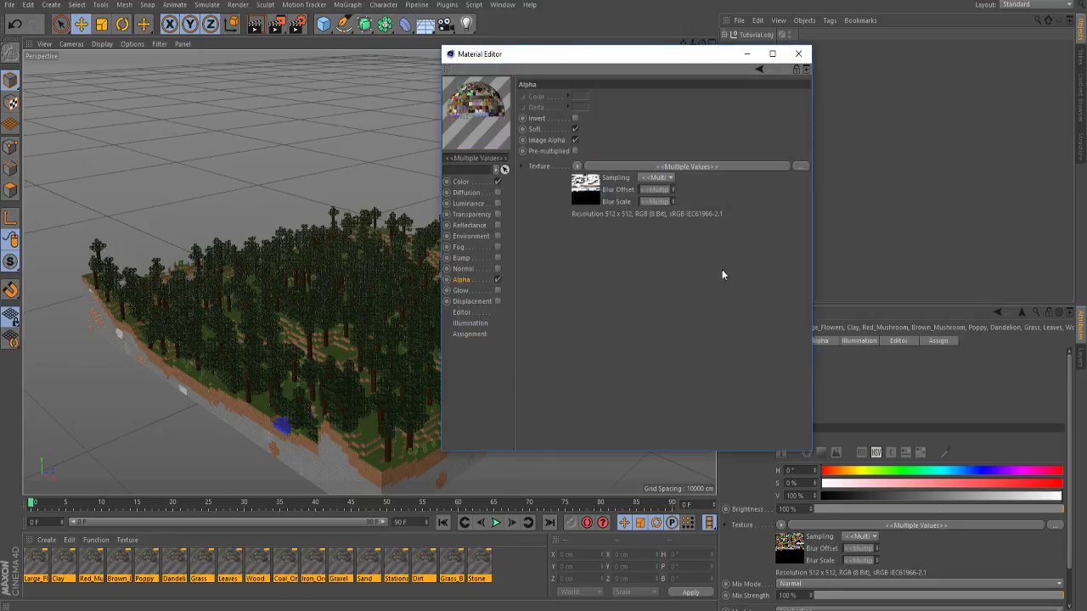
# - Set the alpha texture's sampling to None for all selected materials, then minimize the Material Editor and check the terrain up close
pyautogui.click(670, 178)
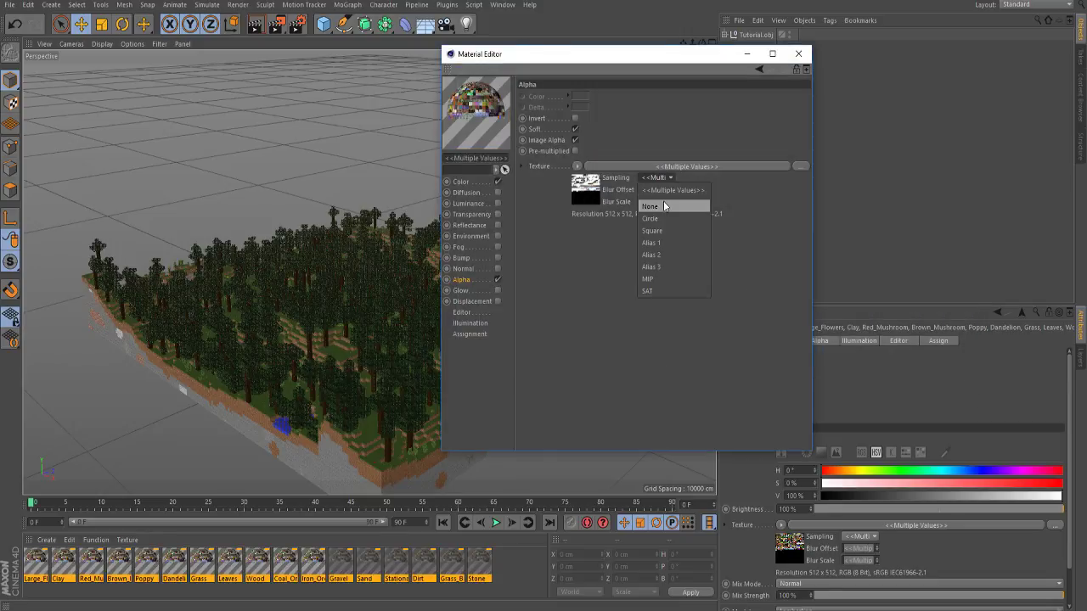
pyautogui.click(669, 207)
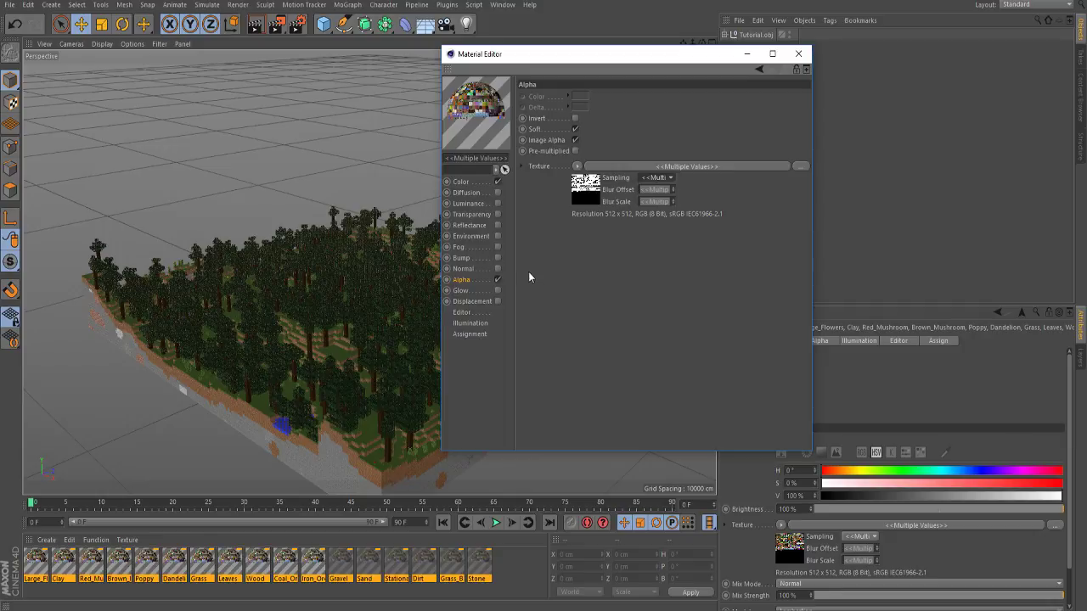
pyautogui.click(749, 54)
pyautogui.scroll(10, 520, 414)
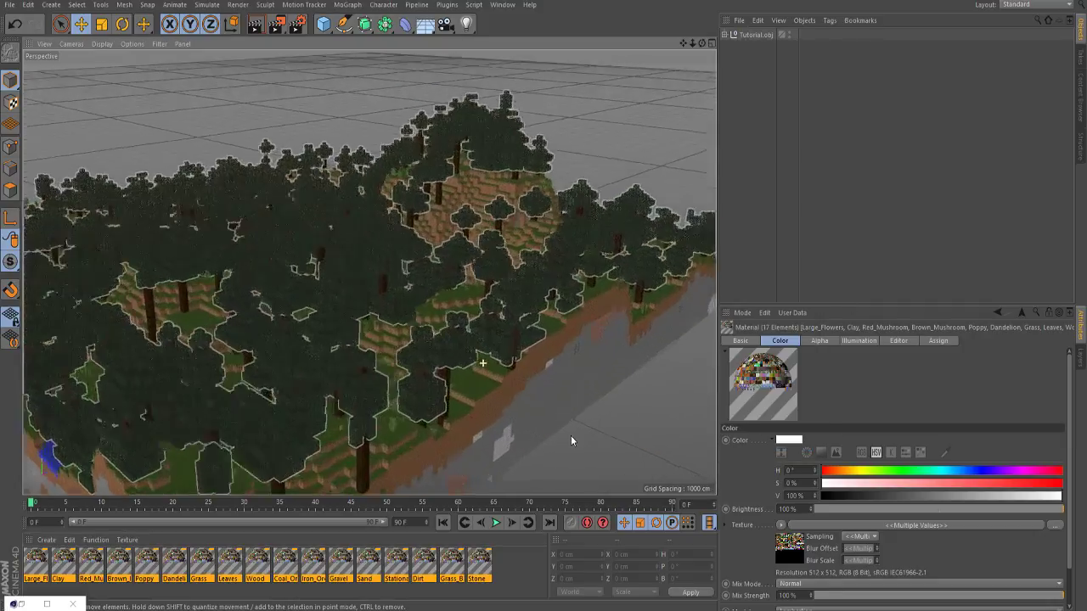
pyautogui.scroll(10, 481, 379)
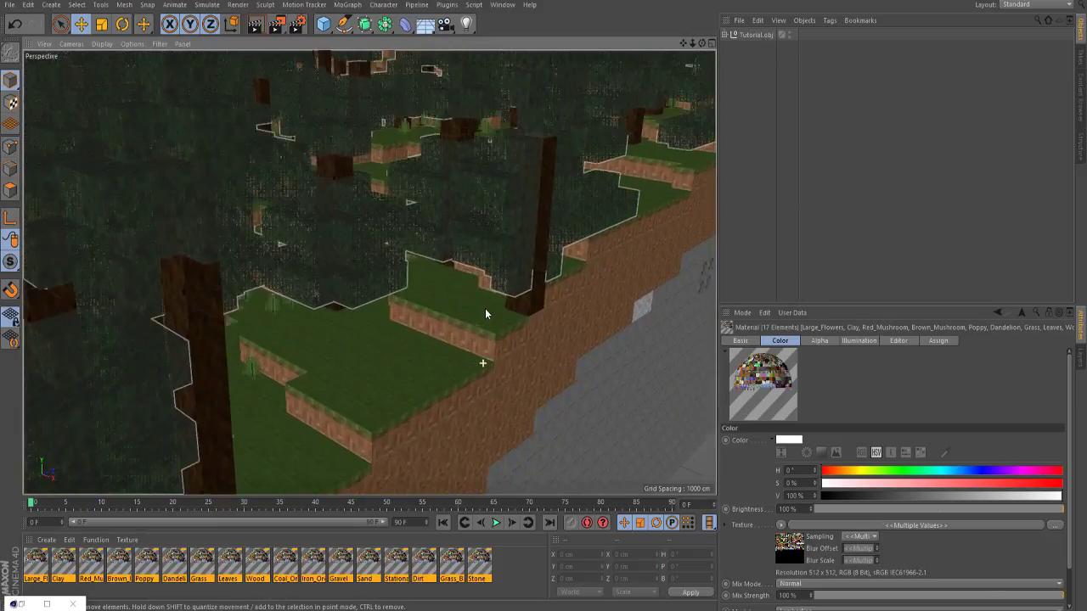
# - Render the active view with a close-up of the grass and dirt steps beside the tree trunk
pyautogui.scroll(5, 491, 355)
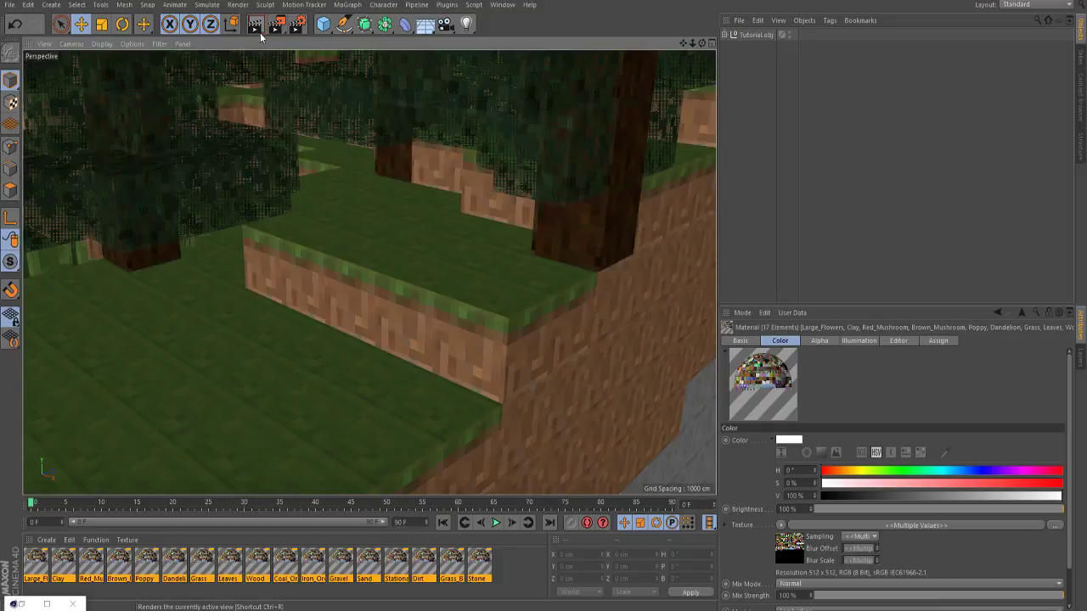
pyautogui.click(258, 29)
pyautogui.click(476, 254)
pyautogui.scroll(-10, 482, 233)
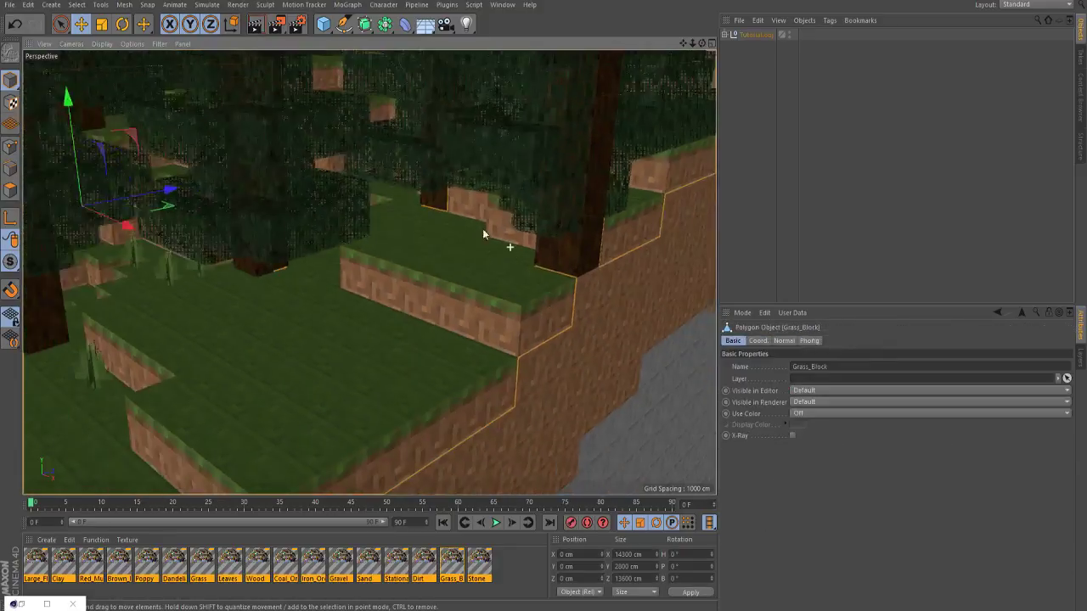
pyautogui.scroll(-5, 637, 273)
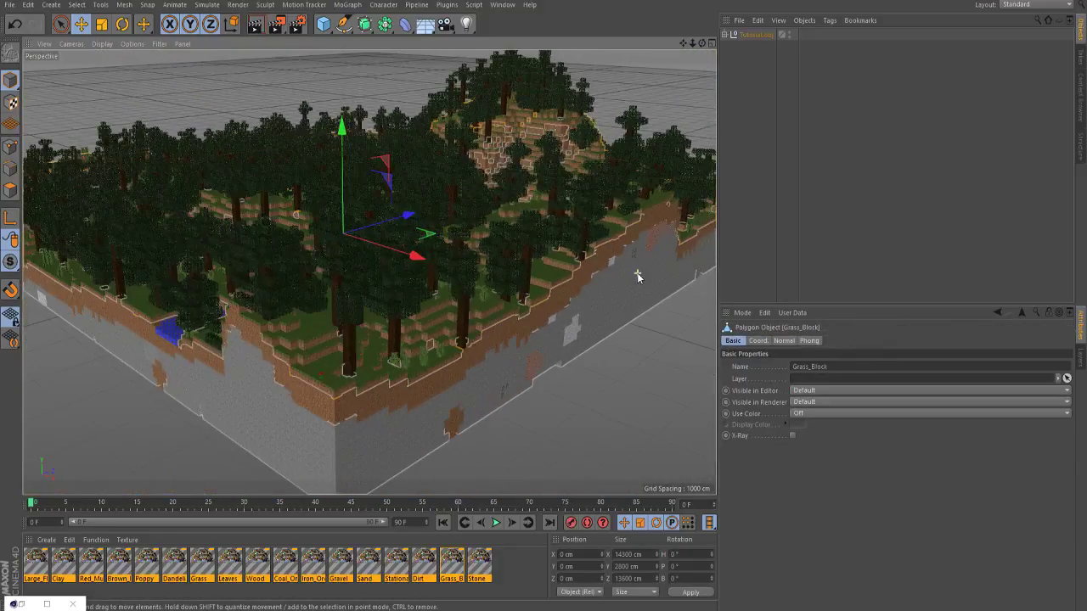
# - Render the active view of the water pool and surrounding trees at the terrain's edge
pyautogui.click(172, 437)
pyautogui.scroll(6, 189, 392)
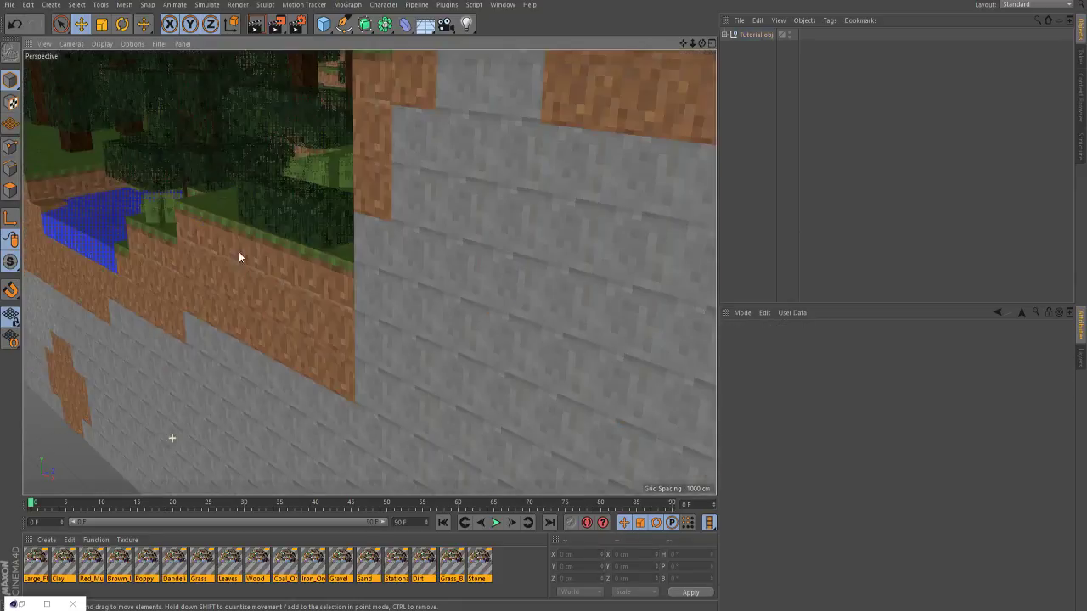
pyautogui.scroll(-6, 335, 272)
pyautogui.scroll(2, 372, 173)
pyautogui.scroll(5, 404, 252)
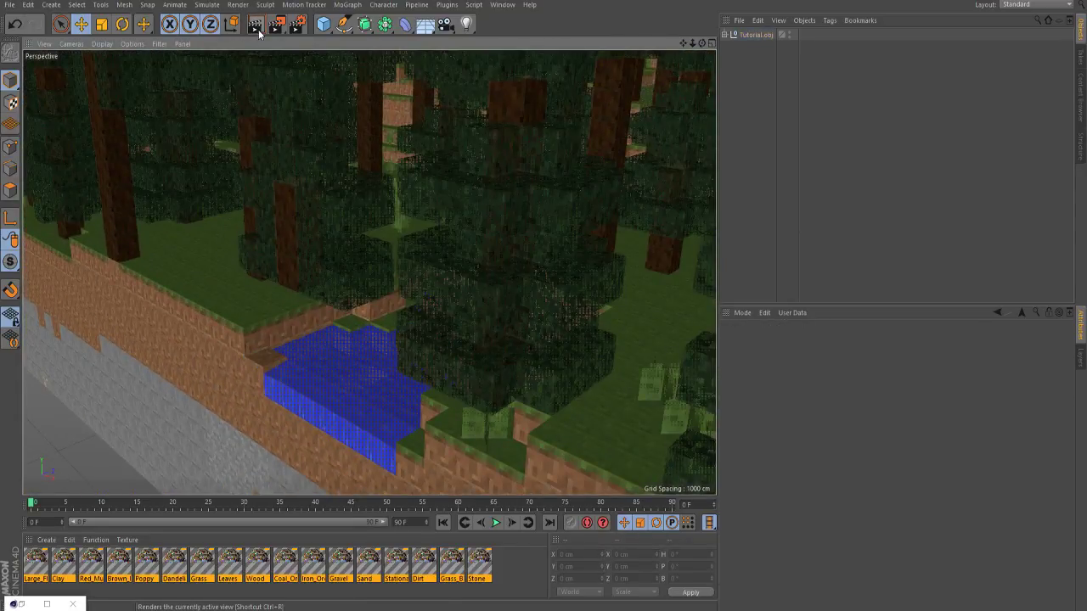
pyautogui.click(257, 25)
pyautogui.scroll(-10, 246, 408)
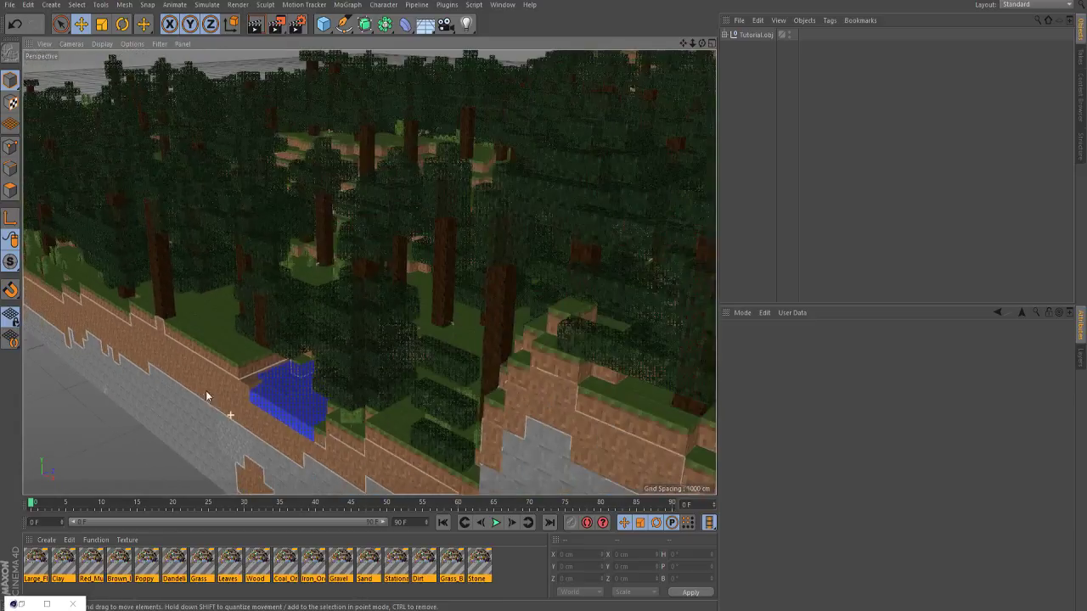
# - Set the editor texture preview size to No Scaling for all selected materials and close the Material Editor
pyautogui.scroll(10, 434, 244)
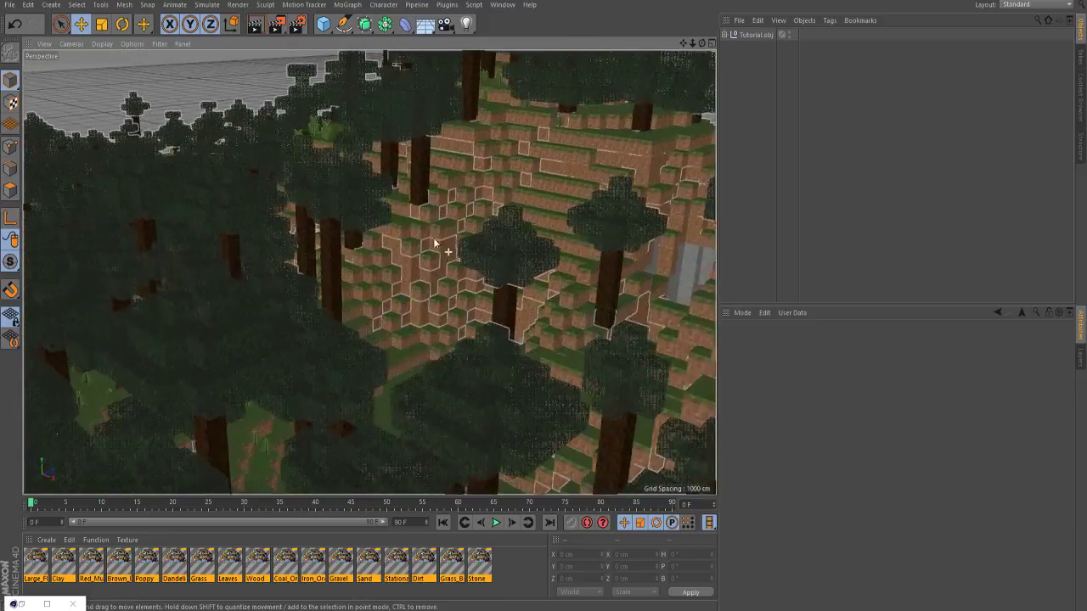
pyautogui.scroll(5, 435, 245)
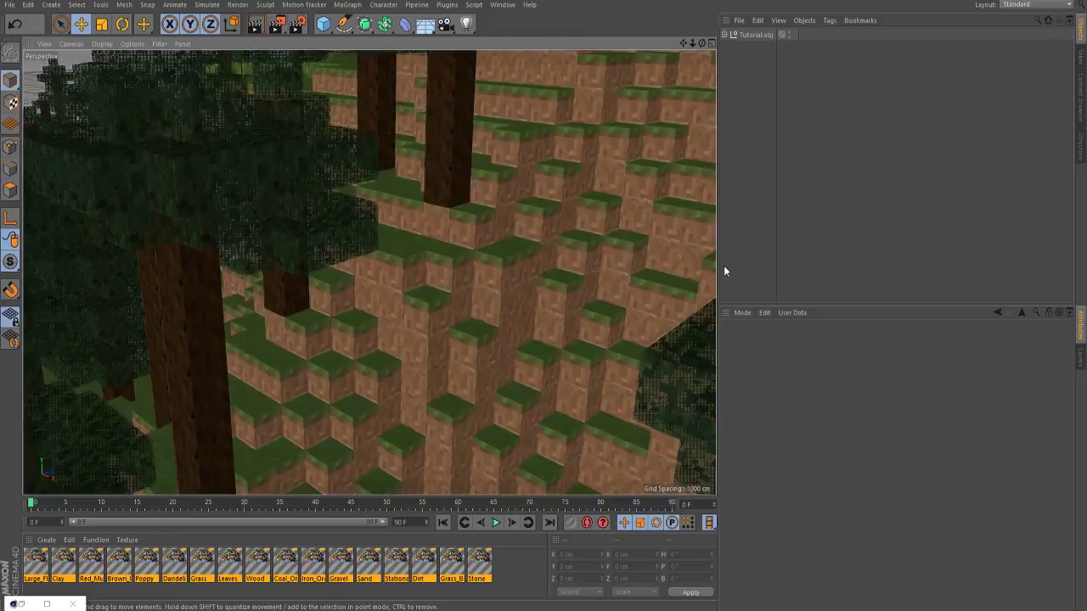
pyautogui.doubleClick(479, 563)
pyautogui.moveTo(507, 560); pyautogui.dragTo(25, 572)
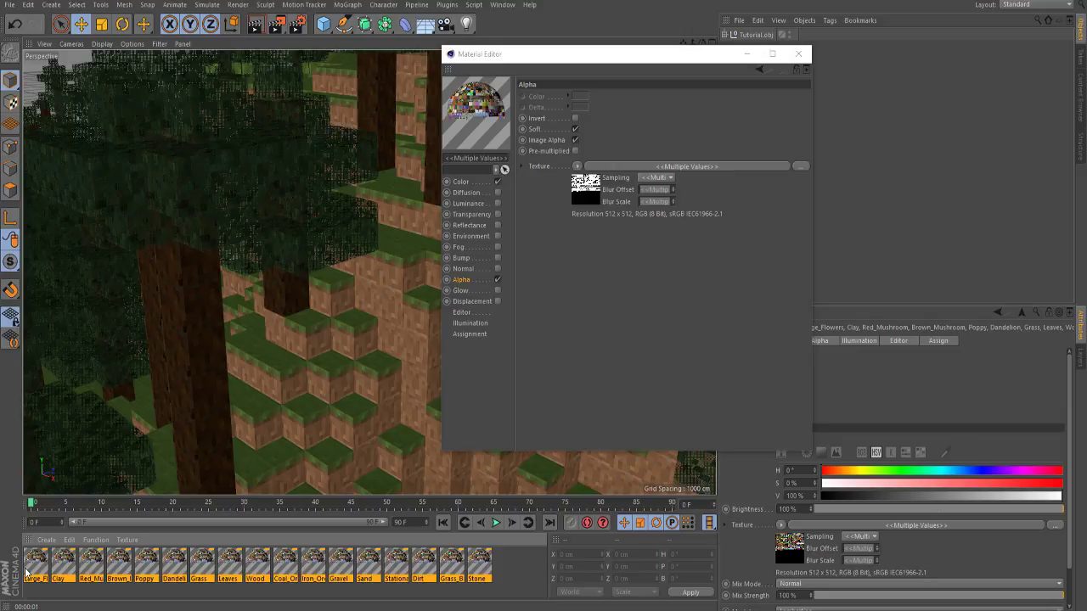
pyautogui.click(463, 313)
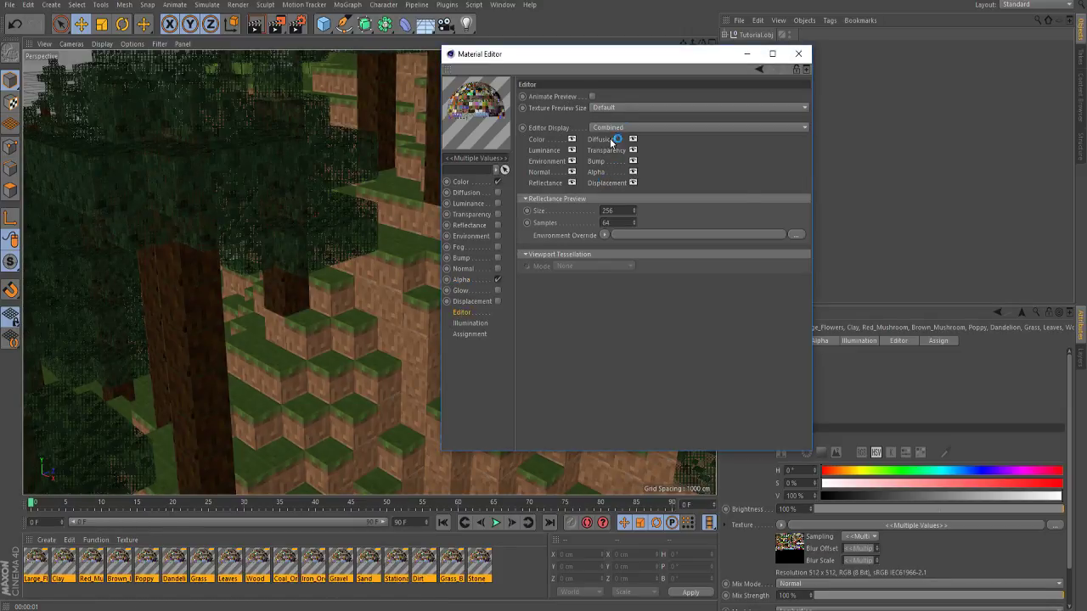
pyautogui.click(602, 108)
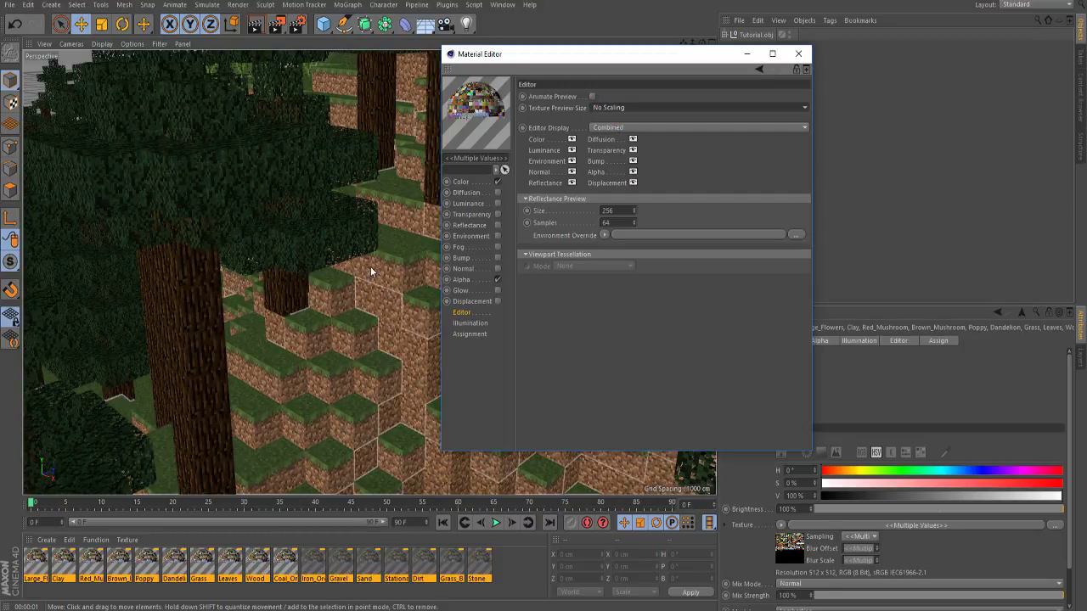
pyautogui.scroll(8, 328, 467)
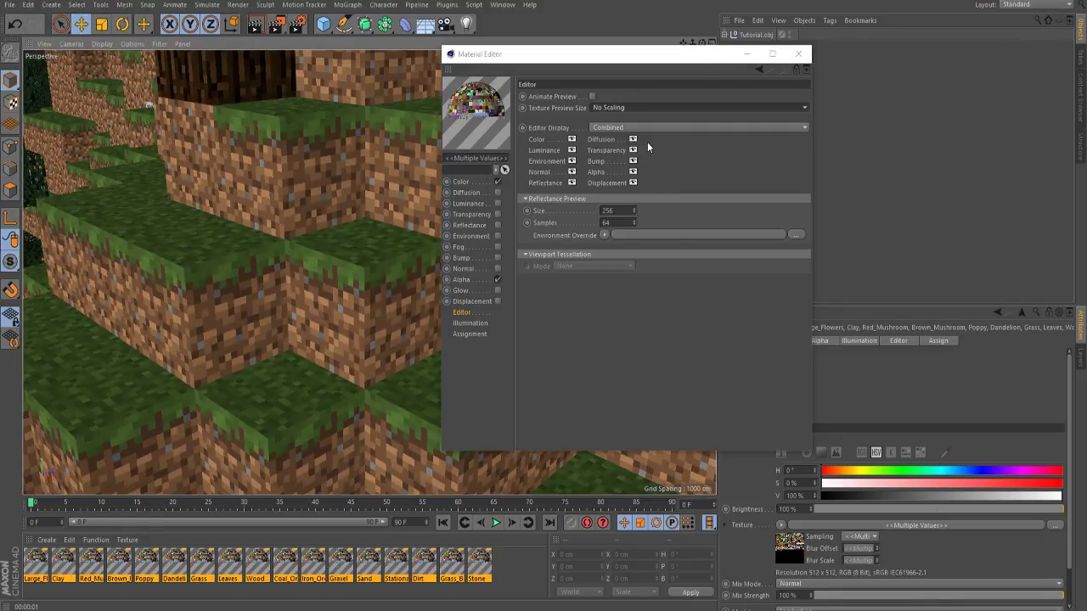
pyautogui.click(799, 54)
# - Examine the block textures on the hillside, the forest and the terrain's outer walls from several distances
pyautogui.scroll(-10, 359, 266)
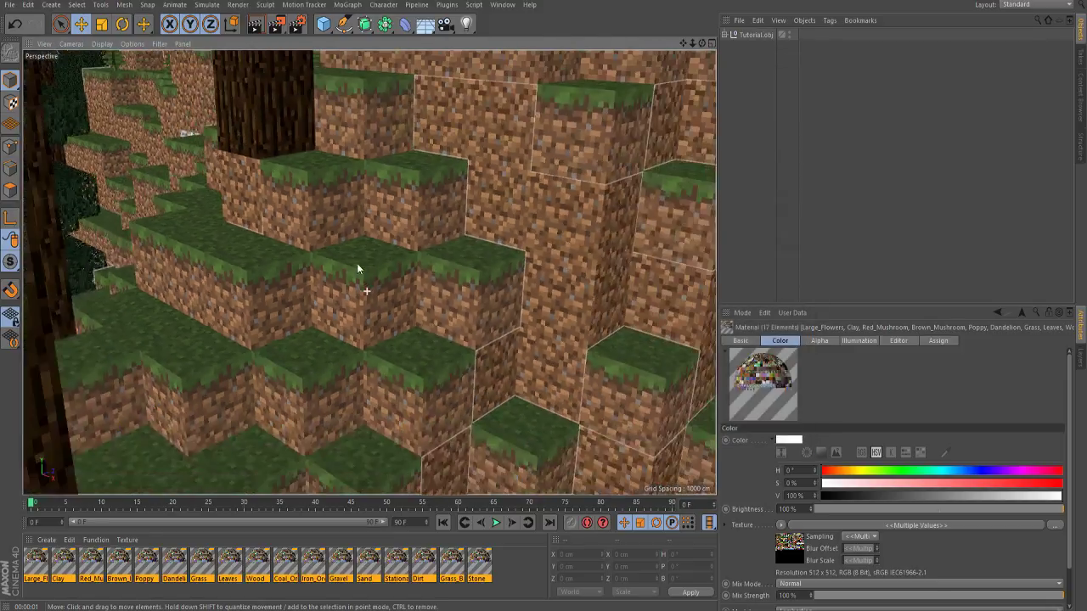
pyautogui.keyDown('alt'); pyautogui.moveTo(426, 200); pyautogui.dragTo(379, 213); pyautogui.keyUp('alt')
pyautogui.scroll(9, 383, 206)
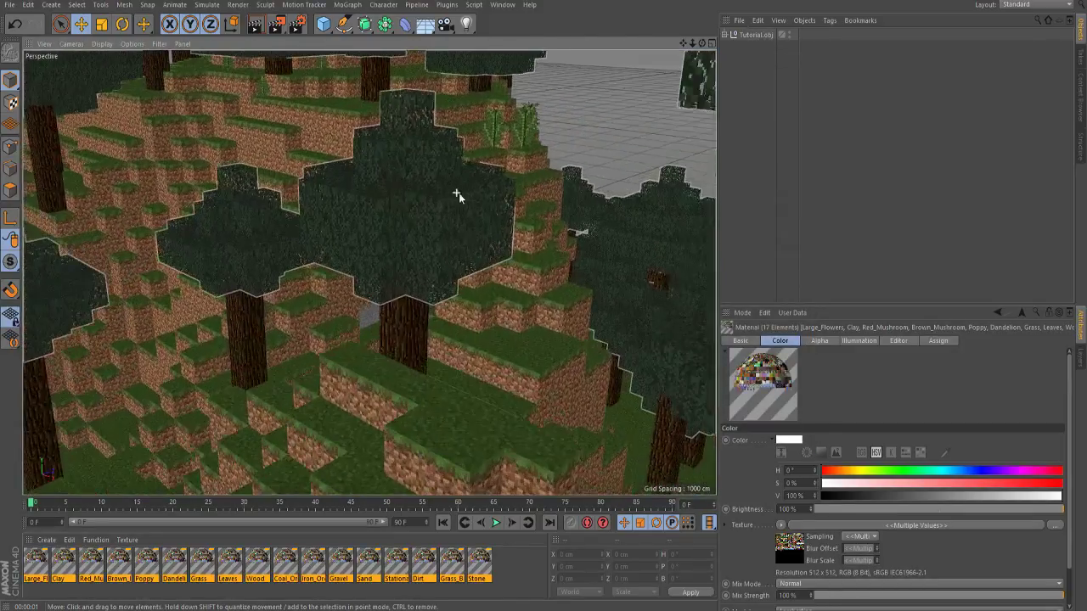
pyautogui.scroll(-4, 465, 267)
pyautogui.scroll(-10, 614, 162)
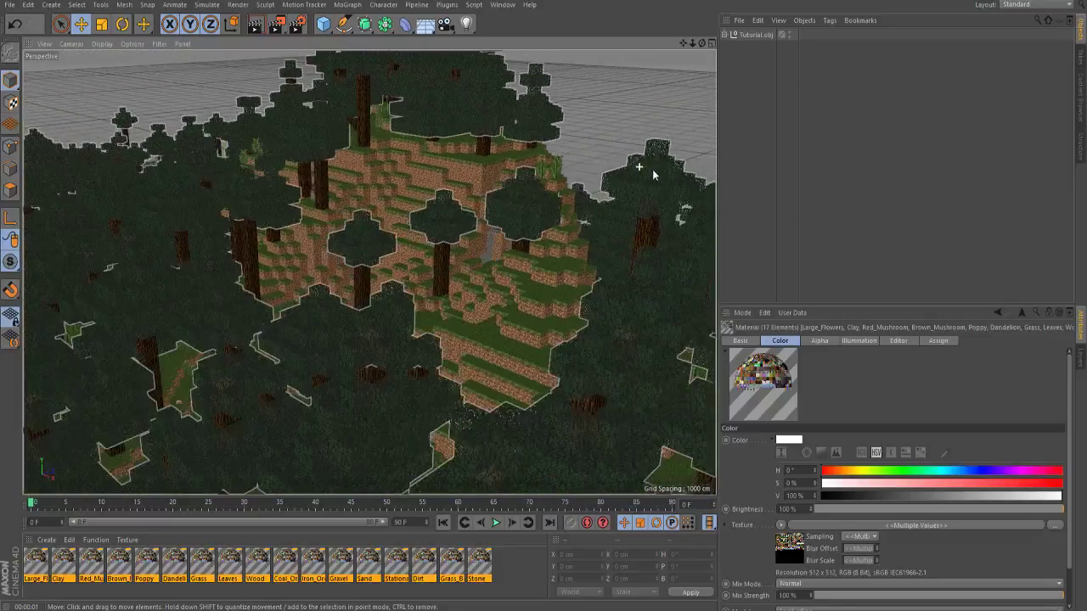
pyautogui.scroll(10, 343, 446)
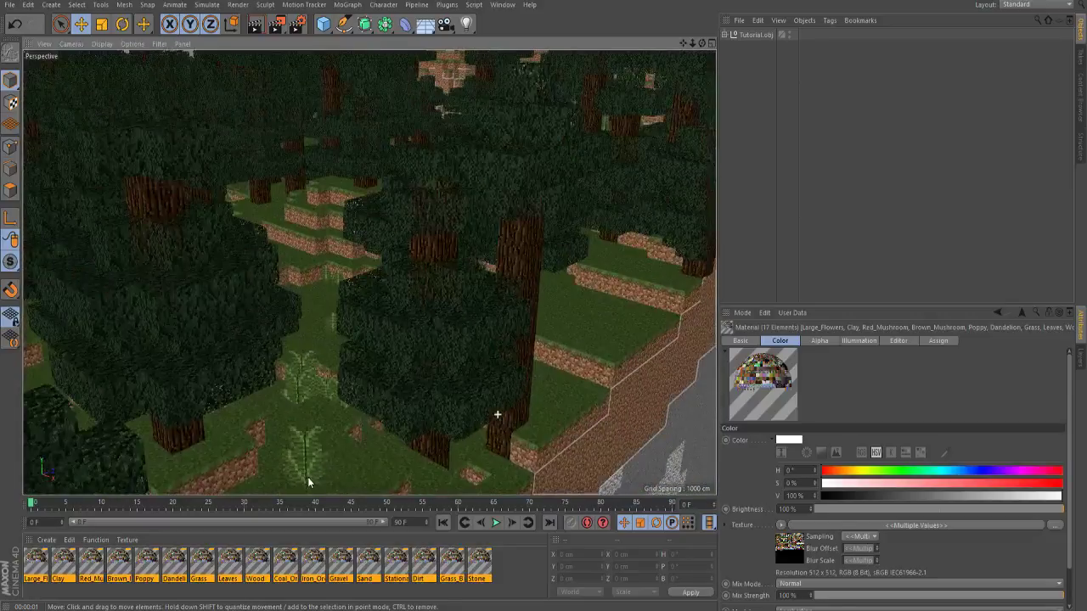
pyautogui.scroll(-3, 384, 144)
pyautogui.scroll(-9, 573, 265)
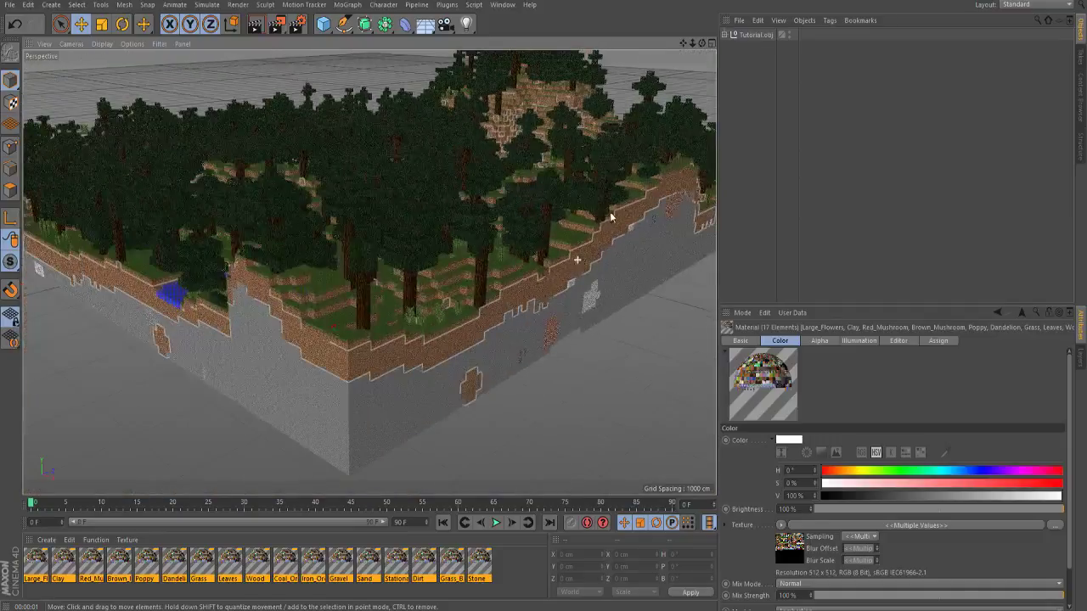
# - Examine the leaf, trunk, grass and plant textures around the water pool up close
pyautogui.scroll(7, 97, 364)
pyautogui.keyDown('alt'); pyautogui.moveTo(253, 145); pyautogui.dragTo(358, 200, button='right'); pyautogui.keyUp('alt')
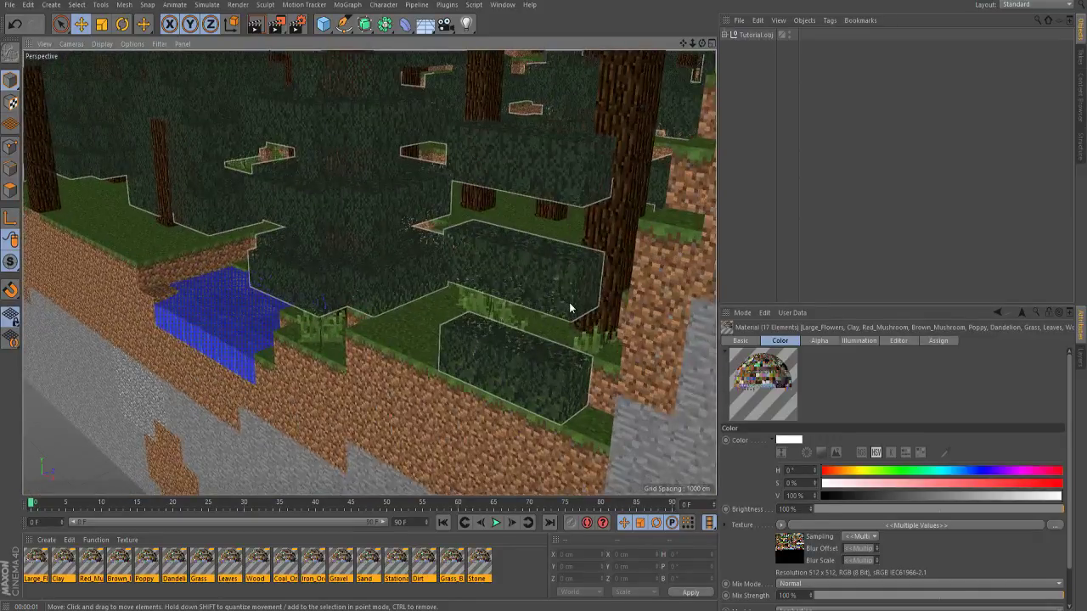
pyautogui.keyDown('alt'); pyautogui.moveTo(571, 309); pyautogui.dragTo(541, 211, button='right'); pyautogui.keyUp('alt')
pyautogui.click(438, 275)
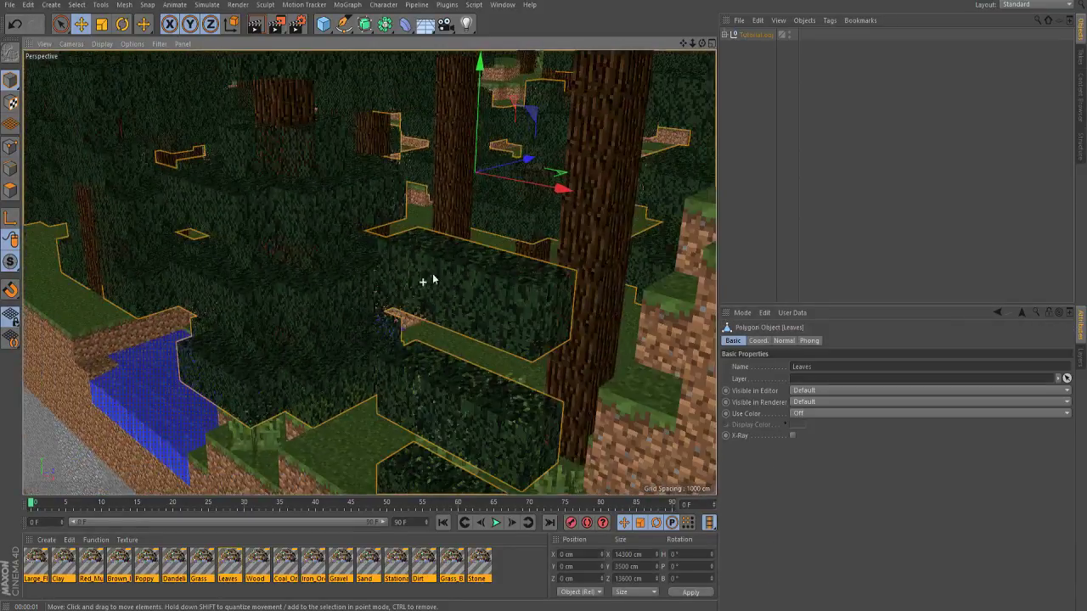
pyautogui.scroll(-6, 597, 267)
pyautogui.scroll(7, 145, 233)
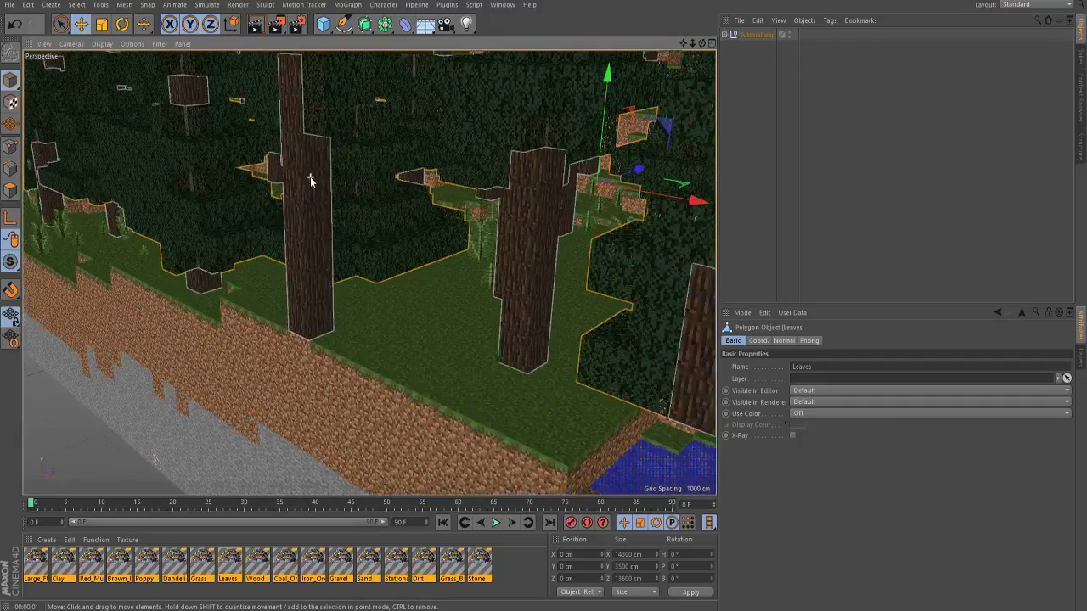
pyautogui.scroll(2, 405, 199)
pyautogui.scroll(-4, 442, 302)
pyautogui.scroll(-3, 501, 364)
pyautogui.scroll(3, 499, 366)
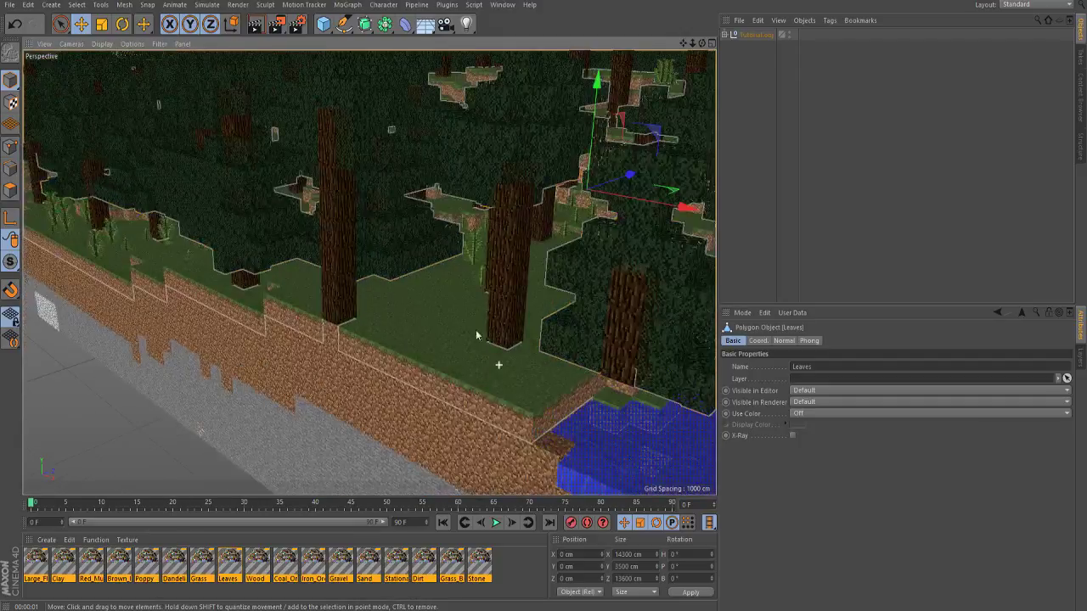
pyautogui.scroll(4, 466, 305)
pyautogui.scroll(2, 498, 221)
pyautogui.scroll(-4, 499, 220)
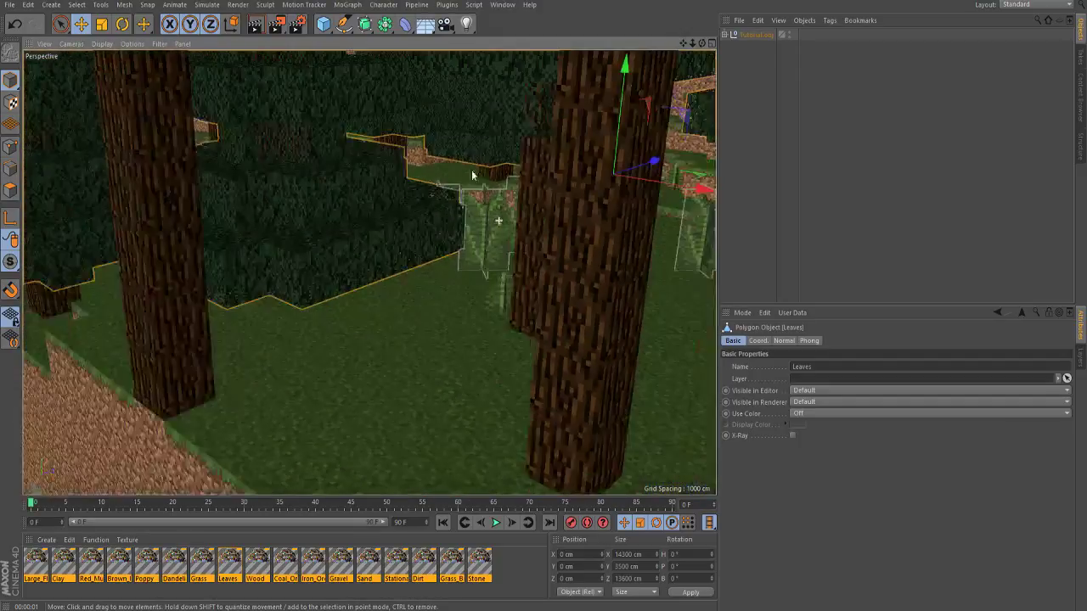
pyautogui.keyDown('alt'); pyautogui.moveTo(471, 174); pyautogui.dragTo(601, 256); pyautogui.keyUp('alt')
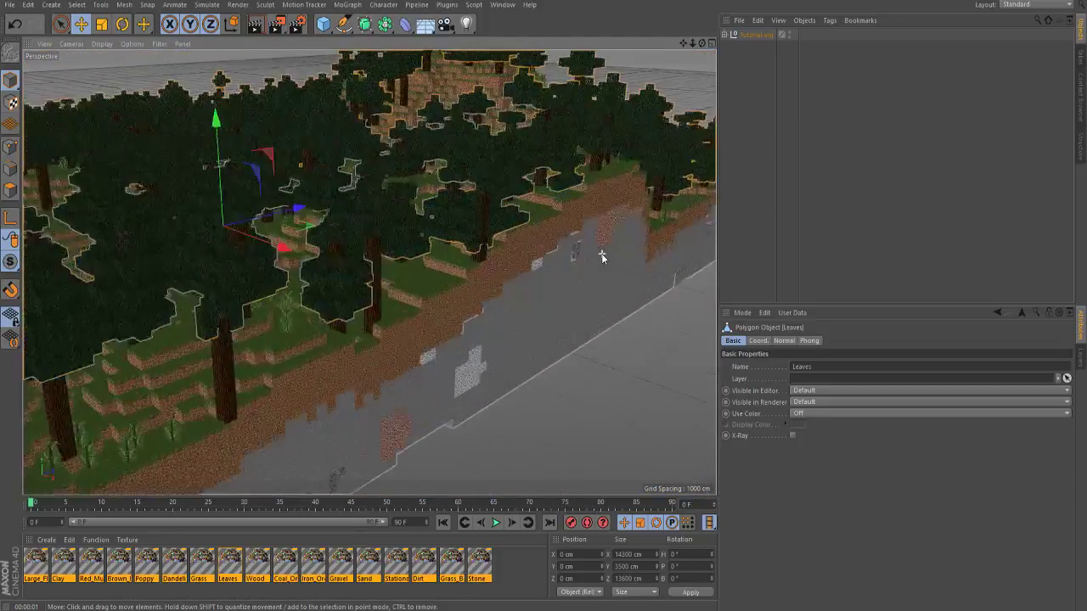
# - Load the Nether Quartz block from the Nether folder of the TumbaBits Minecraft Model Pack presets into the scene
pyautogui.scroll(2, 594, 253)
pyautogui.scroll(2, 265, 265)
pyautogui.scroll(2, 398, 303)
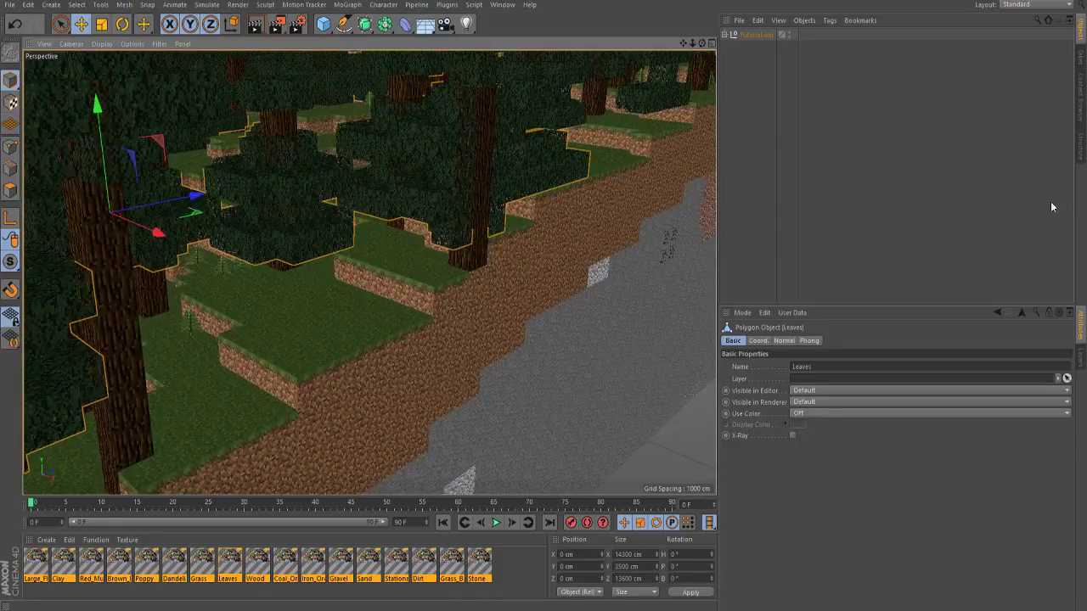
pyautogui.click(1081, 96)
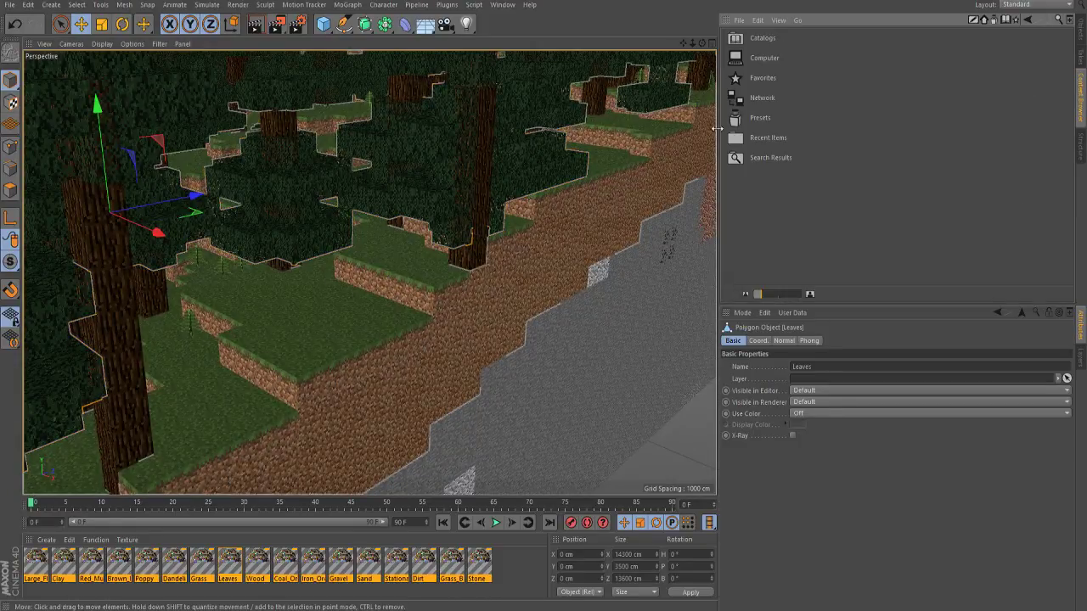
pyautogui.doubleClick(760, 114)
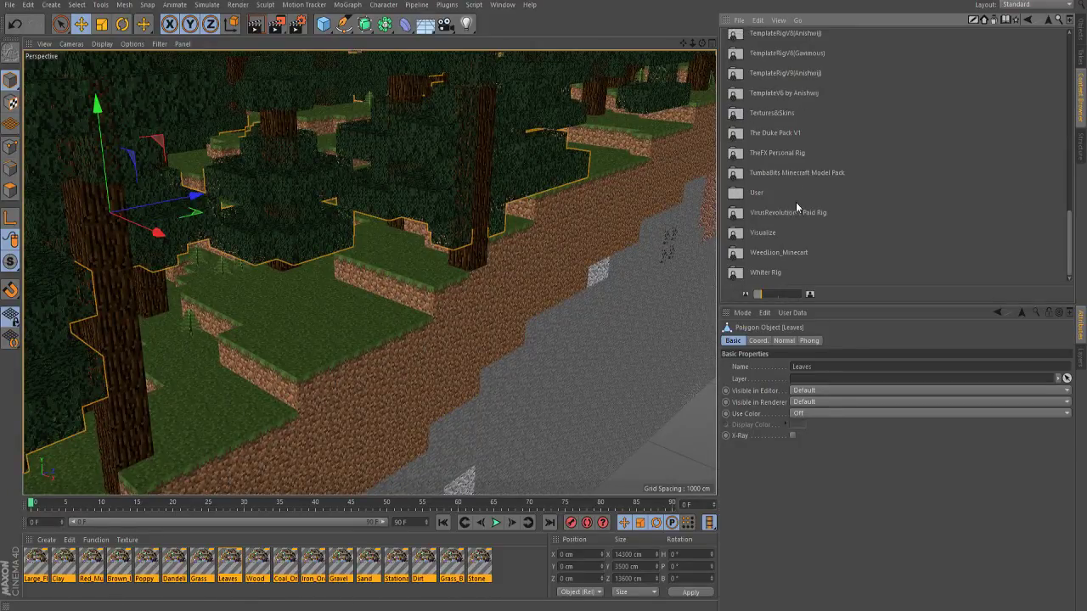
pyautogui.doubleClick(796, 172)
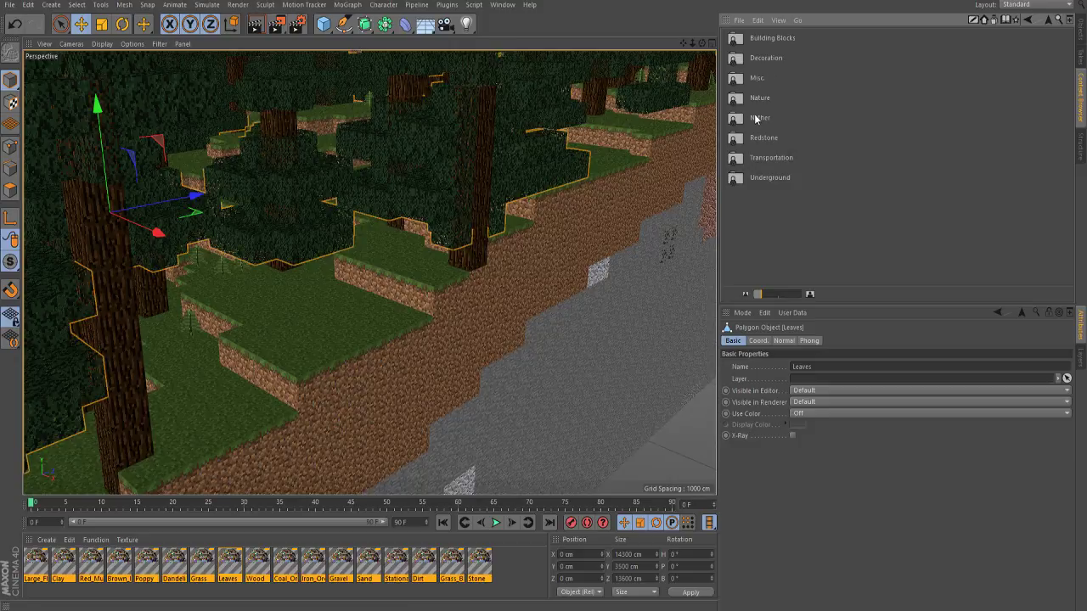
pyautogui.doubleClick(777, 79)
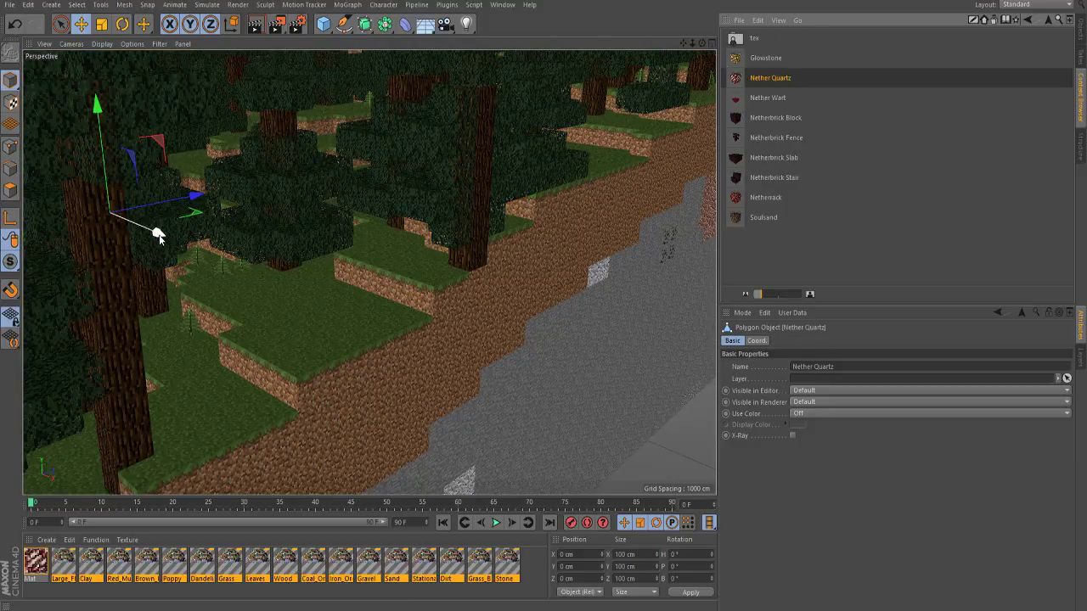
# - Move the Nether Quartz block onto the grass terrace at about X 6980 cm, Y 1400 cm, Z -2190 cm
pyautogui.moveTo(158, 234); pyautogui.dragTo(437, 388)
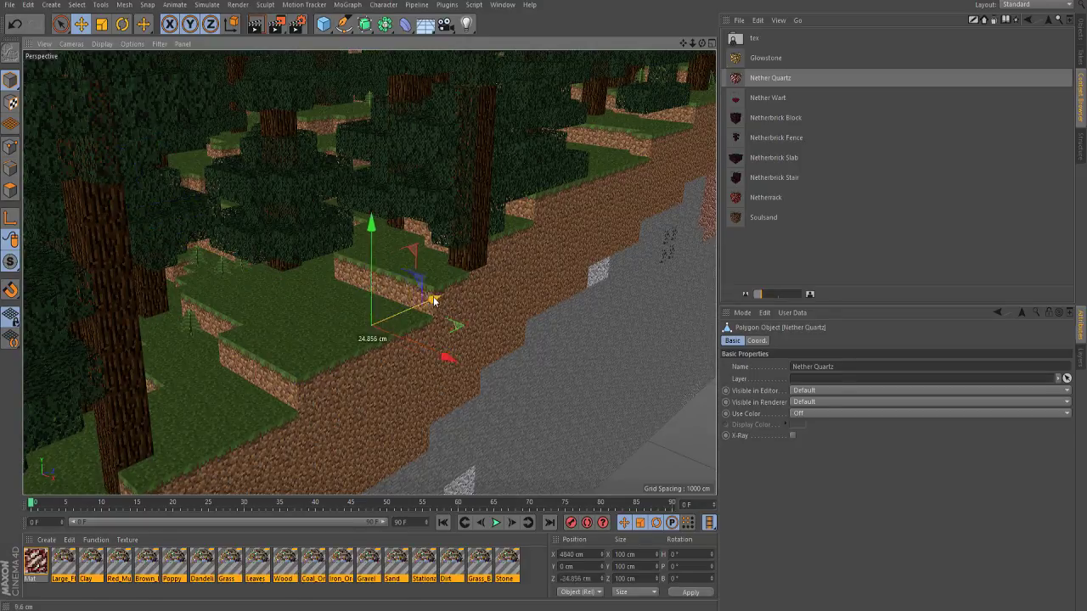
pyautogui.moveTo(299, 418); pyautogui.dragTo(286, 408)
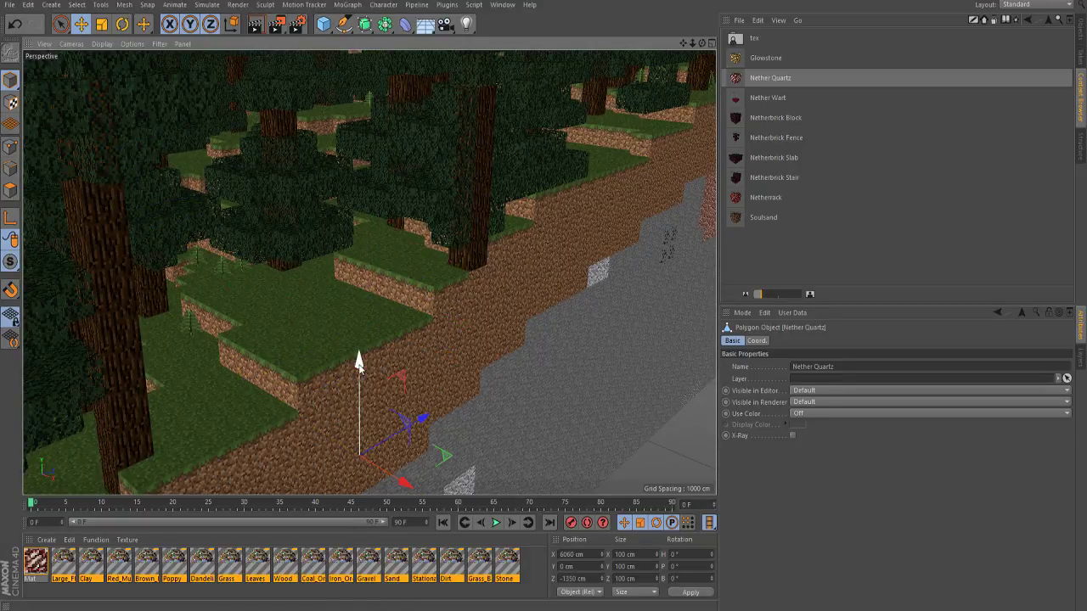
pyautogui.moveTo(359, 245); pyautogui.dragTo(358, 128)
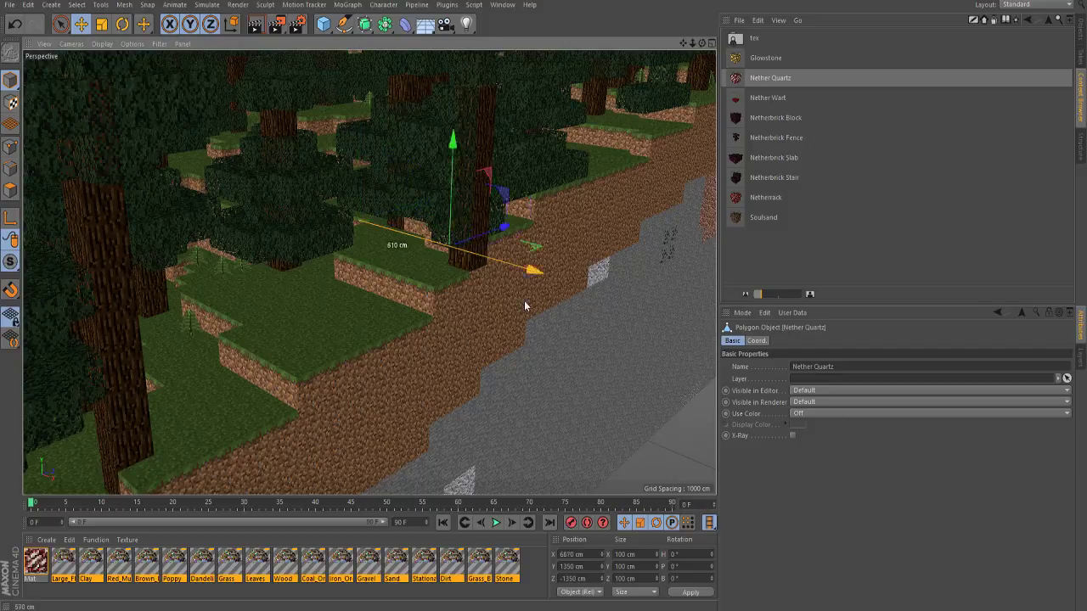
pyautogui.moveTo(525, 306); pyautogui.dragTo(538, 245)
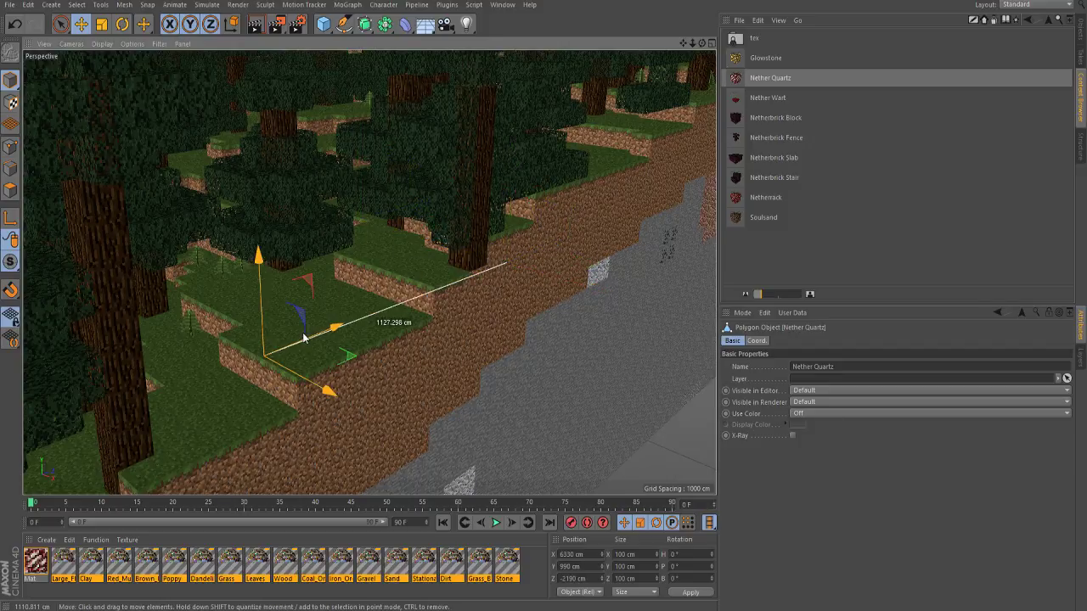
pyautogui.moveTo(304, 338); pyautogui.dragTo(327, 391)
pyautogui.moveTo(371, 441); pyautogui.dragTo(361, 332)
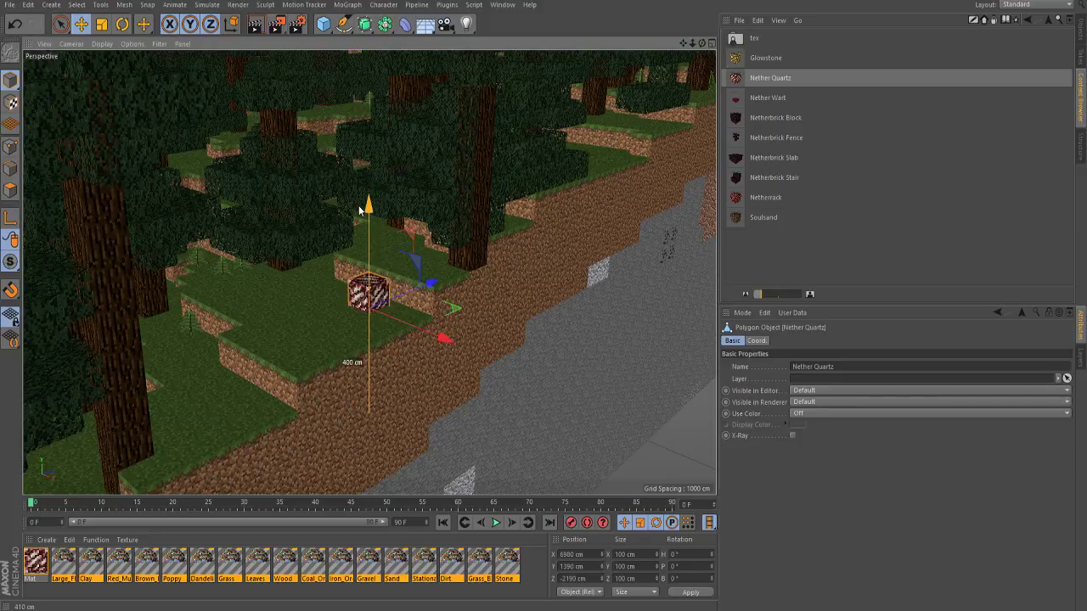
pyautogui.moveTo(357, 207); pyautogui.dragTo(358, 207)
# - Move the Nether Quartz block to the grass terrace's outer corner at X 7150 cm, Y 1400 cm, Z -2150 cm
pyautogui.scroll(8, 332, 305)
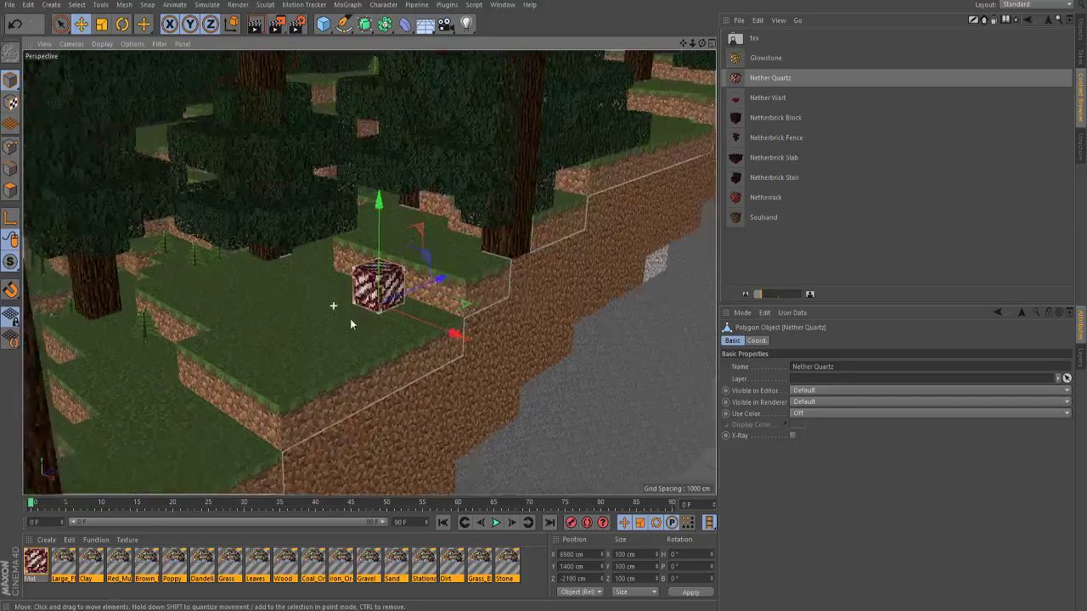
pyautogui.moveTo(266, 449); pyautogui.dragTo(263, 419)
pyautogui.moveTo(405, 459); pyautogui.dragTo(440, 457)
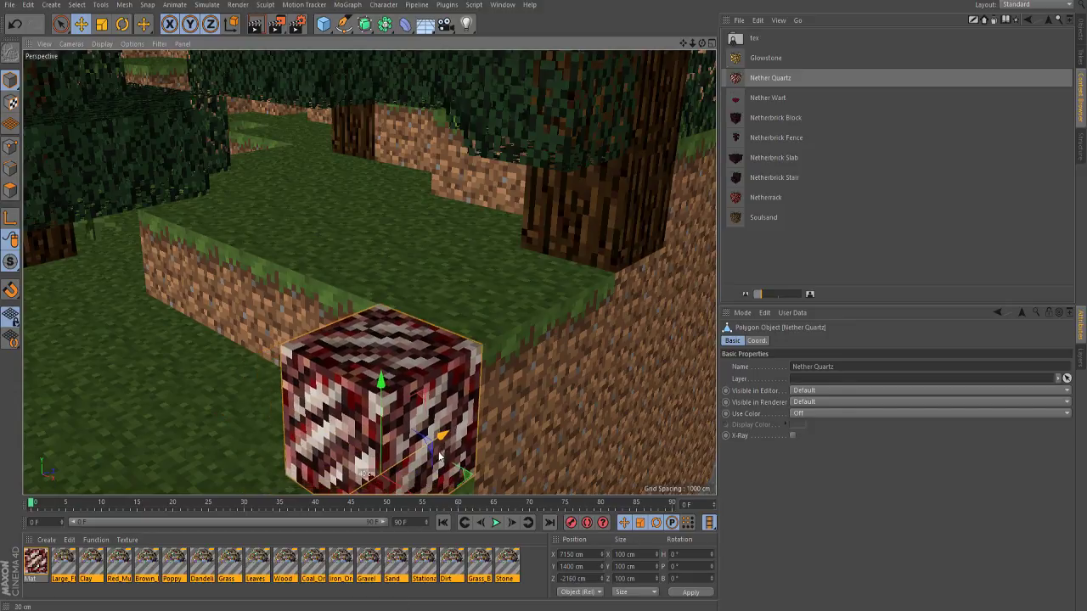
pyautogui.scroll(-4, 405, 277)
pyautogui.scroll(7, 420, 425)
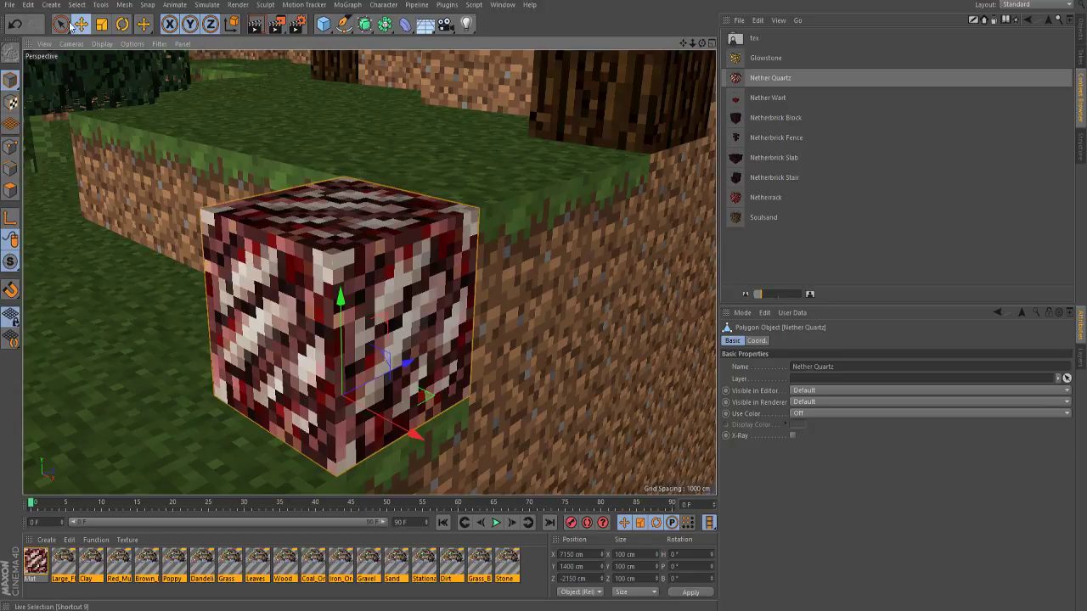
# - Render a viewport preview of the Nether Quartz block and check its fit with the terrain from near and far
pyautogui.click(252, 32)
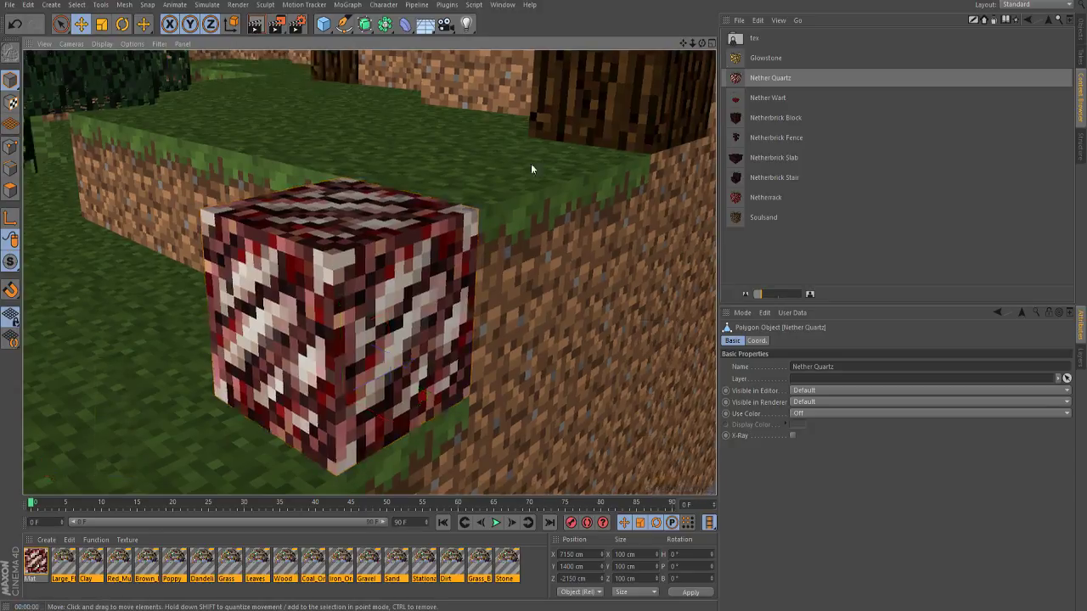
pyautogui.moveTo(702, 42); pyautogui.dragTo(676, 62)
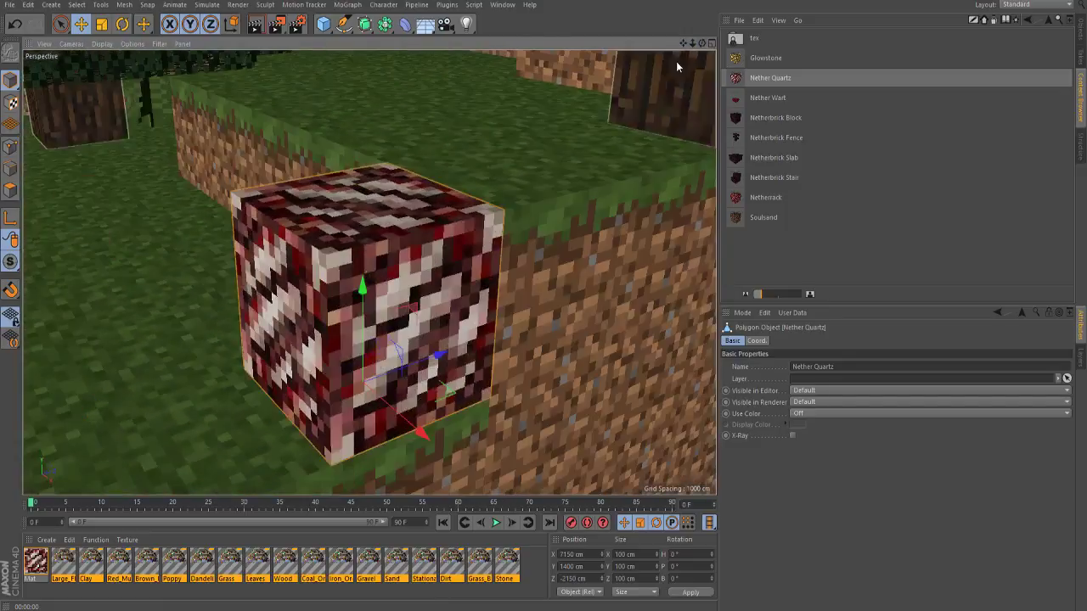
pyautogui.scroll(-12, 536, 267)
pyautogui.scroll(-4, 538, 304)
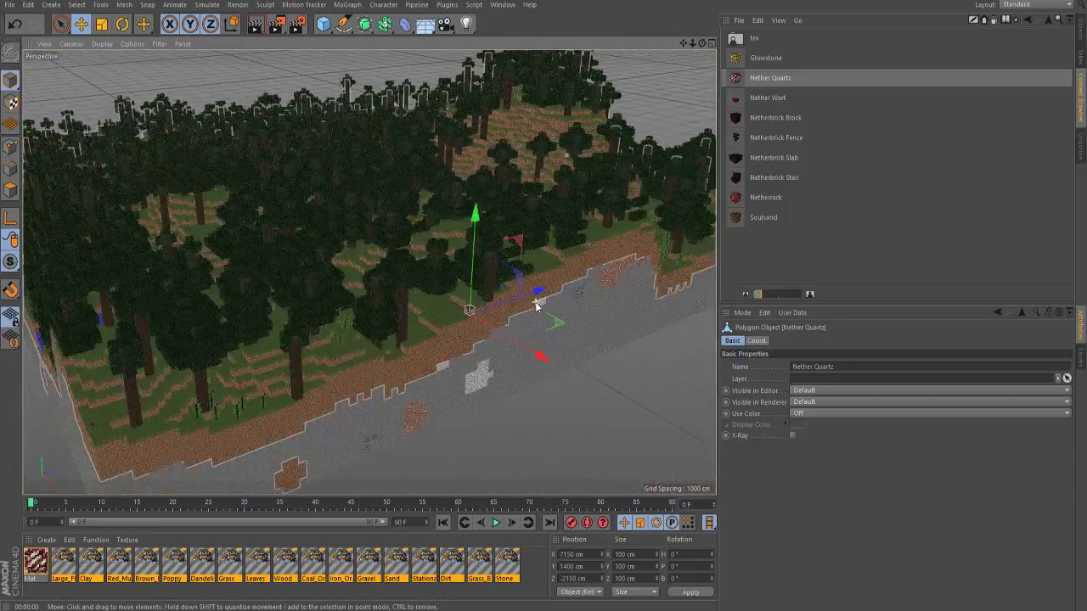
pyautogui.scroll(7, 606, 425)
pyautogui.moveTo(311, 337); pyautogui.dragTo(216, 272)
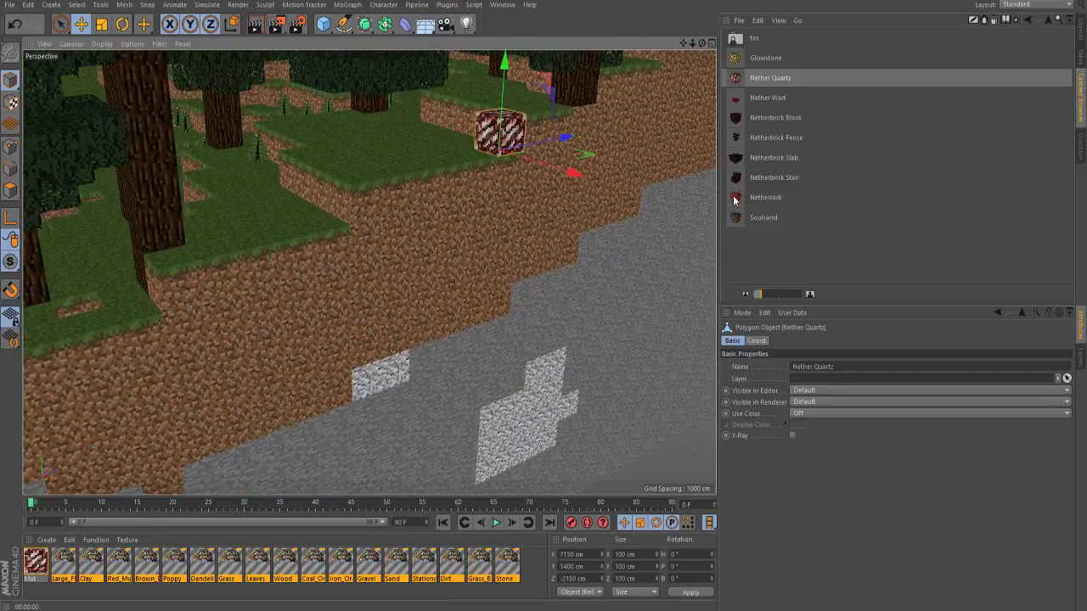
pyautogui.moveTo(609, 303); pyautogui.dragTo(686, 300)
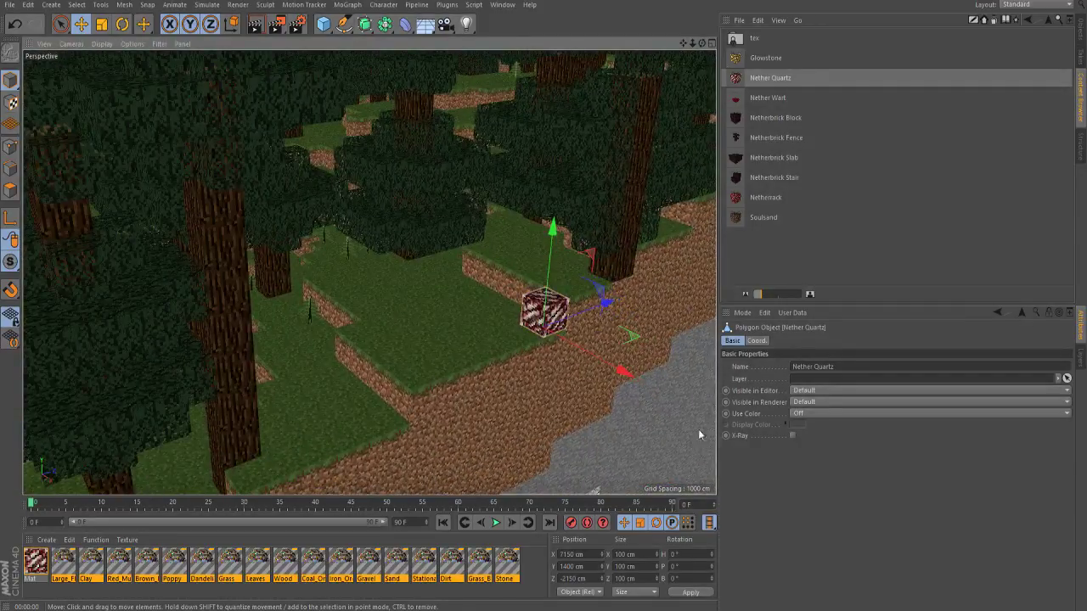
# - Show the scene's object list, deselect the Nether Quartz block and examine its alignment with the surrounding terrain blocks
pyautogui.click(1080, 38)
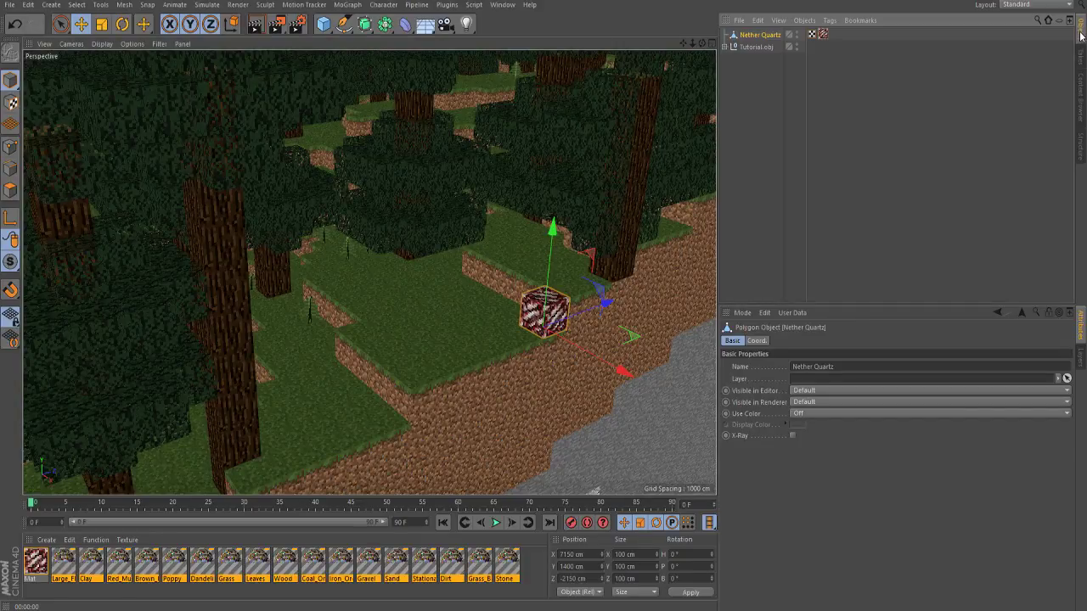
pyautogui.click(917, 223)
pyautogui.scroll(5, 640, 371)
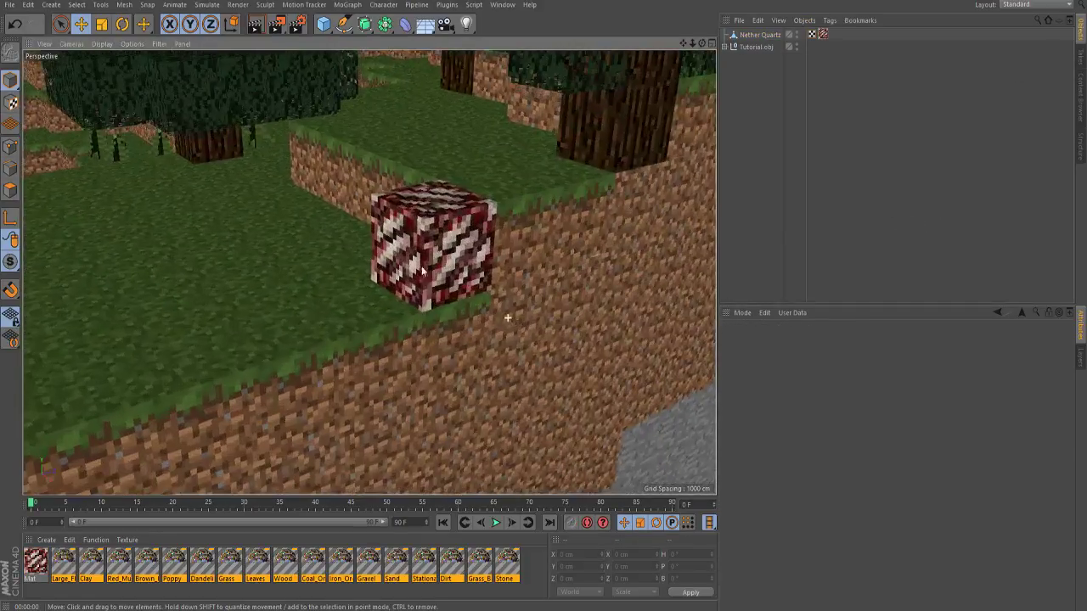
pyautogui.scroll(-1, 478, 238)
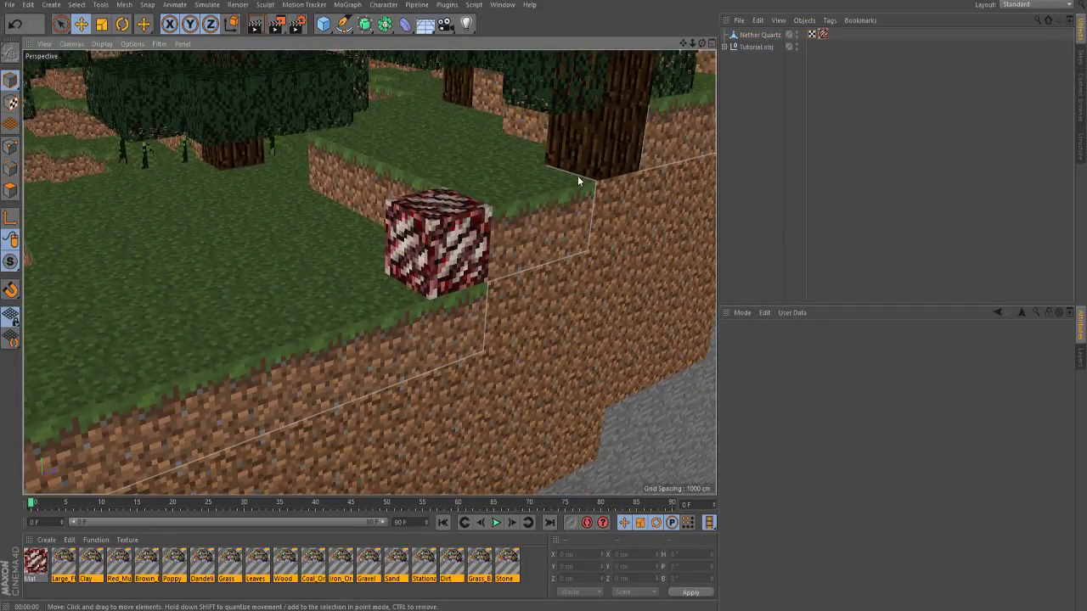
pyautogui.scroll(-4, 625, 265)
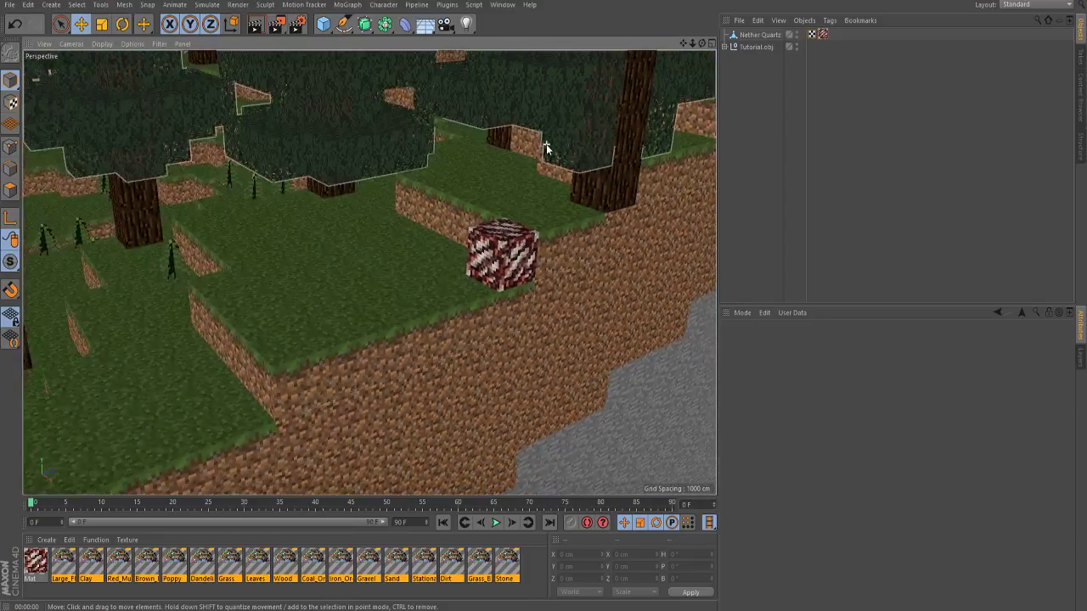
pyautogui.scroll(-4, 557, 111)
pyautogui.keyDown('alt'); pyautogui.moveTo(557, 107); pyautogui.dragTo(374, 363); pyautogui.keyUp('alt')
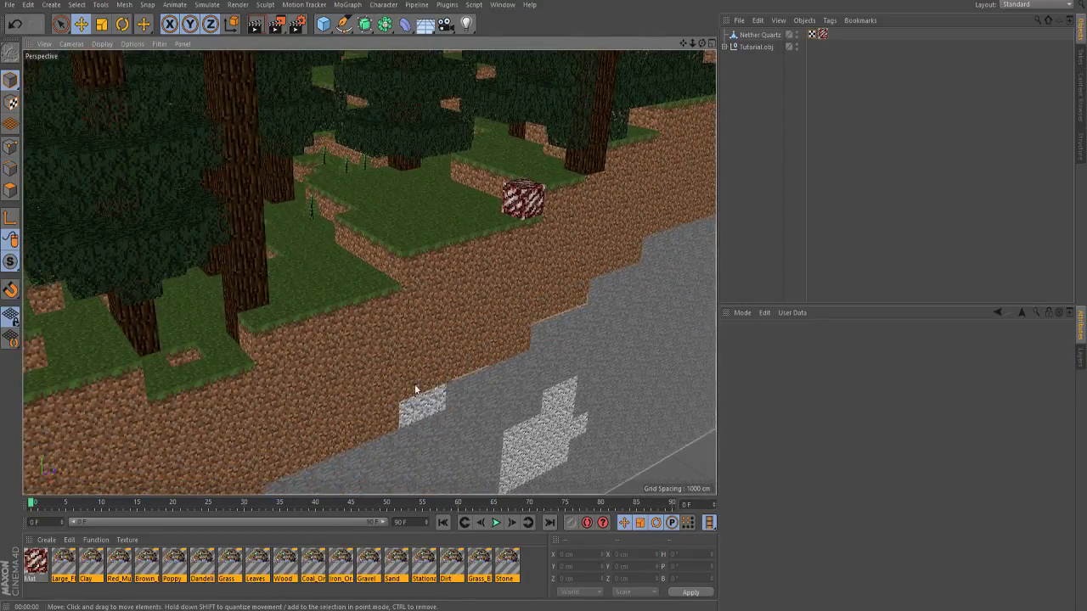